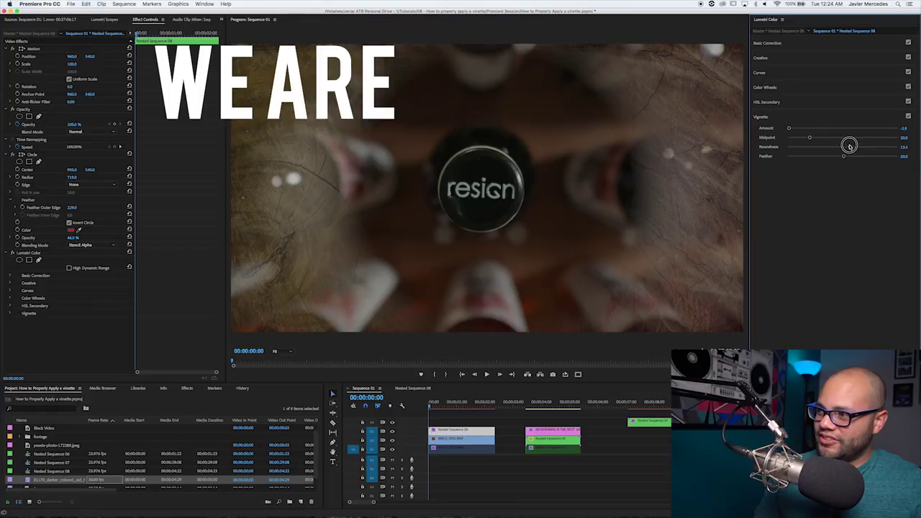
# Soften the vignette's feather and reduce its midpoint on the nested wine bottle clip
pyautogui.moveTo(843, 156); pyautogui.dragTo(822, 154)
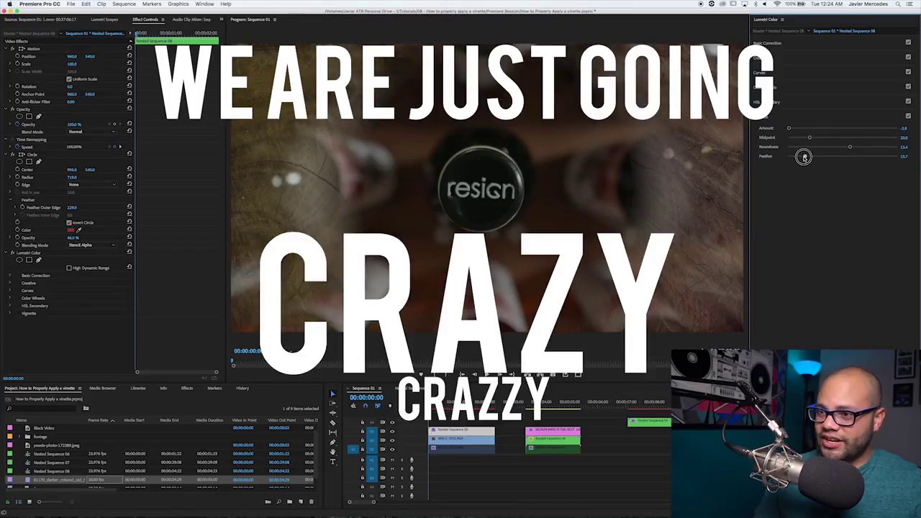
pyautogui.moveTo(804, 157); pyautogui.dragTo(860, 158)
pyautogui.moveTo(812, 138)
pyautogui.mouseDown()
pyautogui.moveTo(848, 137)
pyautogui.moveTo(797, 138)
pyautogui.mouseUp()
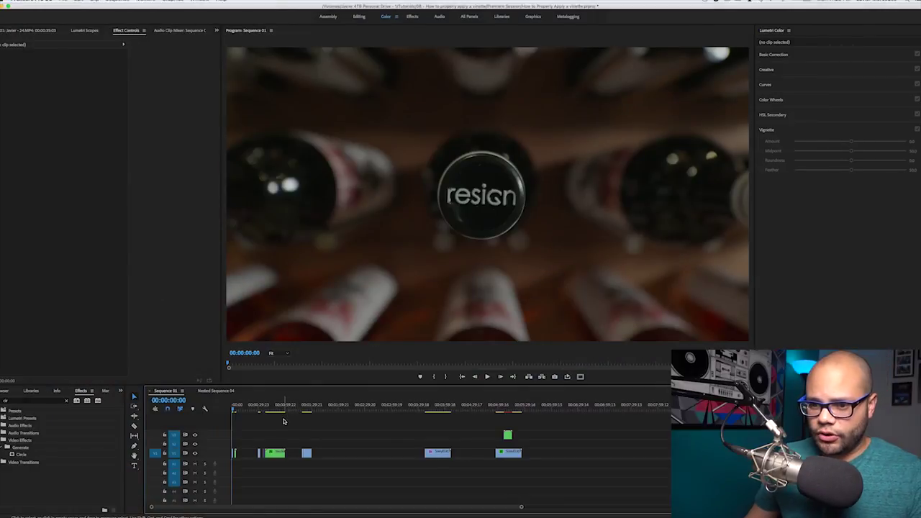
pyautogui.press('=')
pyautogui.press('=')
pyautogui.press('=')
pyautogui.press('=')
pyautogui.press('=')
pyautogui.press('=')
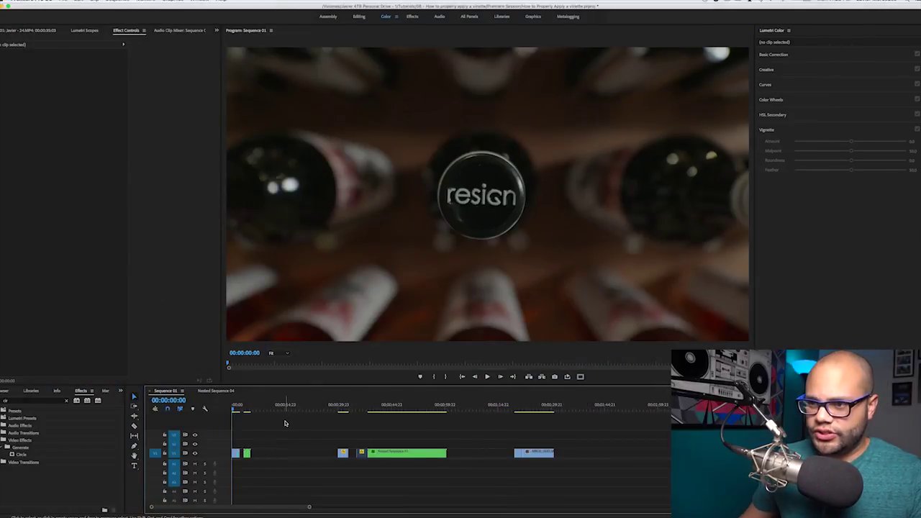
pyautogui.press('-')
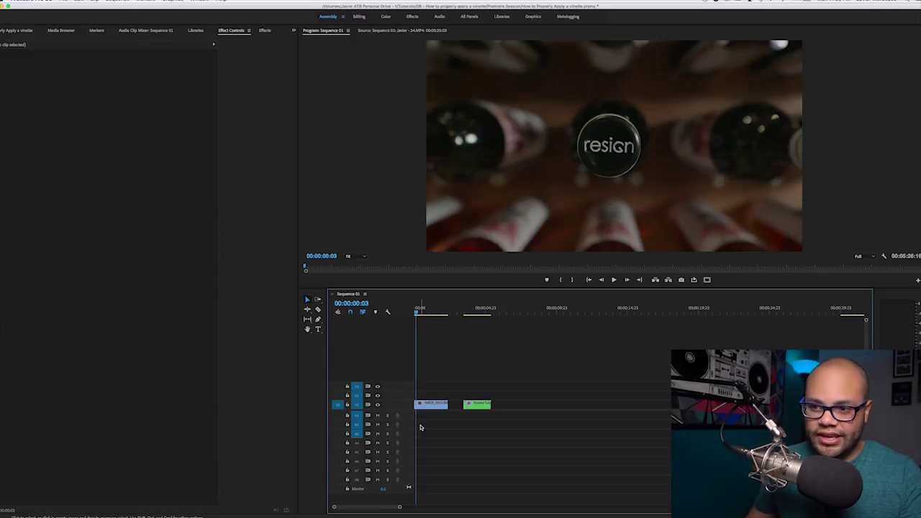
# Switch to the Color workspace and show the Lumetri vignette controls for the first timeline clip
pyautogui.click(142, 406)
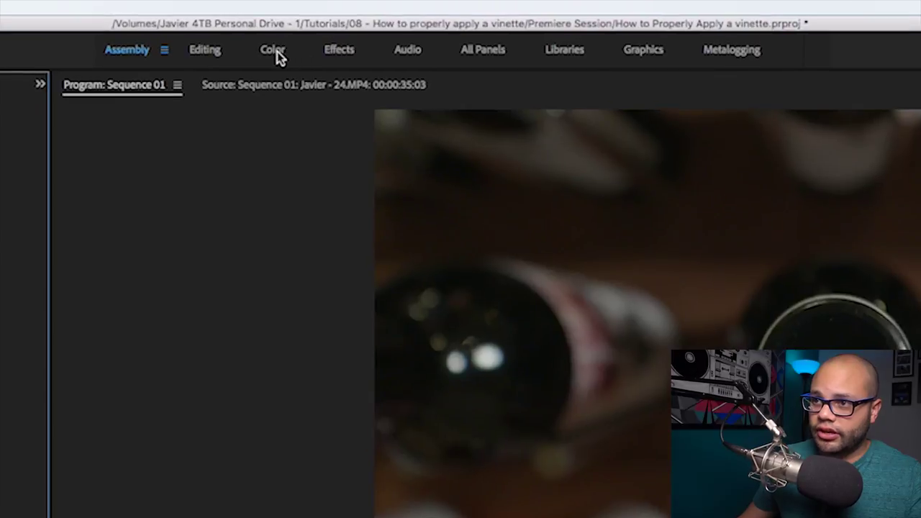
pyautogui.click(277, 51)
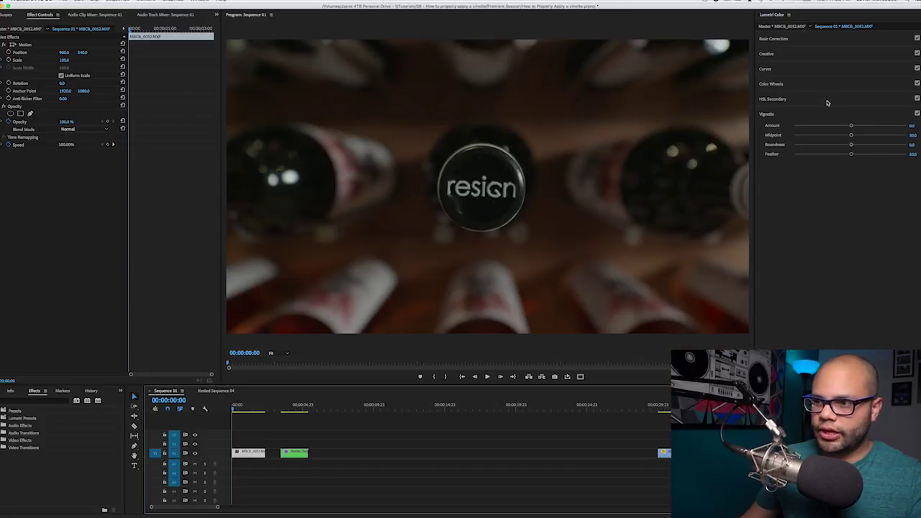
pyautogui.click(767, 115)
pyautogui.click(768, 115)
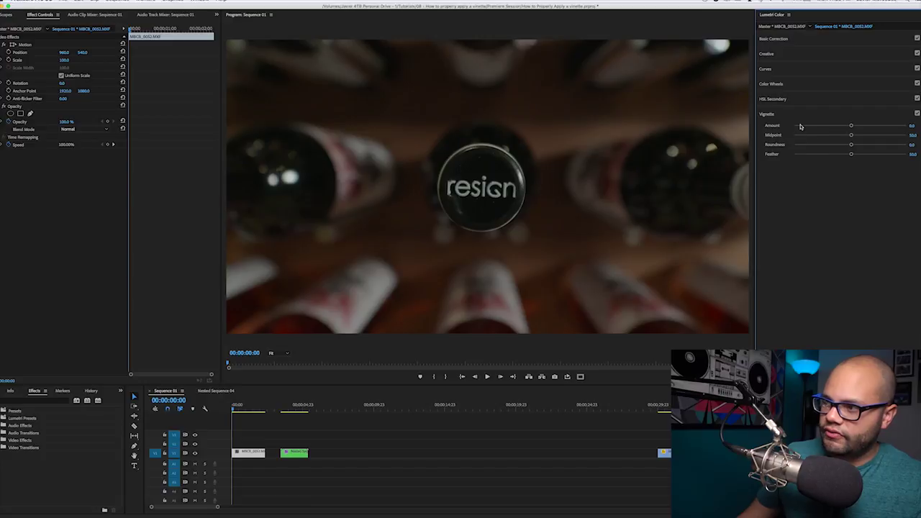
# Darken the first clip's vignette with an amount of -3.0 and reduce its feather to 0
pyautogui.moveTo(851, 128); pyautogui.dragTo(798, 133)
pyautogui.moveTo(860, 128); pyautogui.dragTo(774, 136)
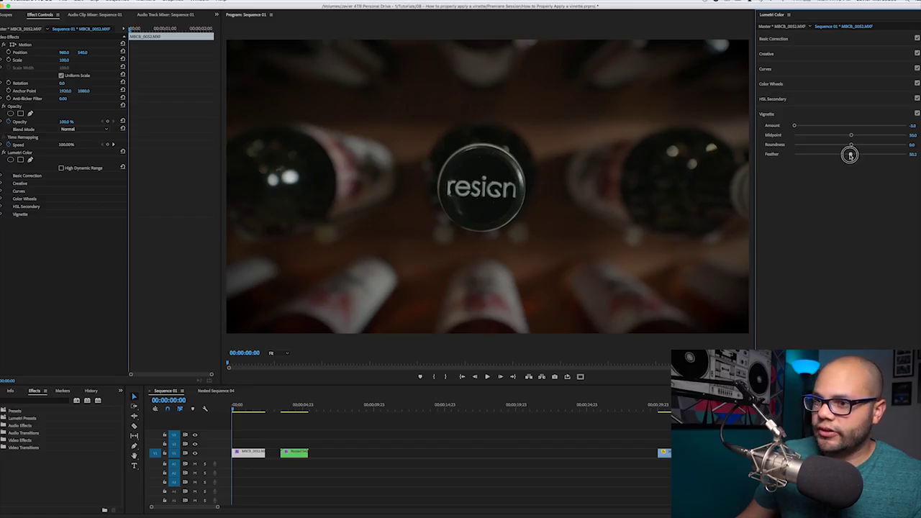
pyautogui.moveTo(850, 154); pyautogui.dragTo(715, 165)
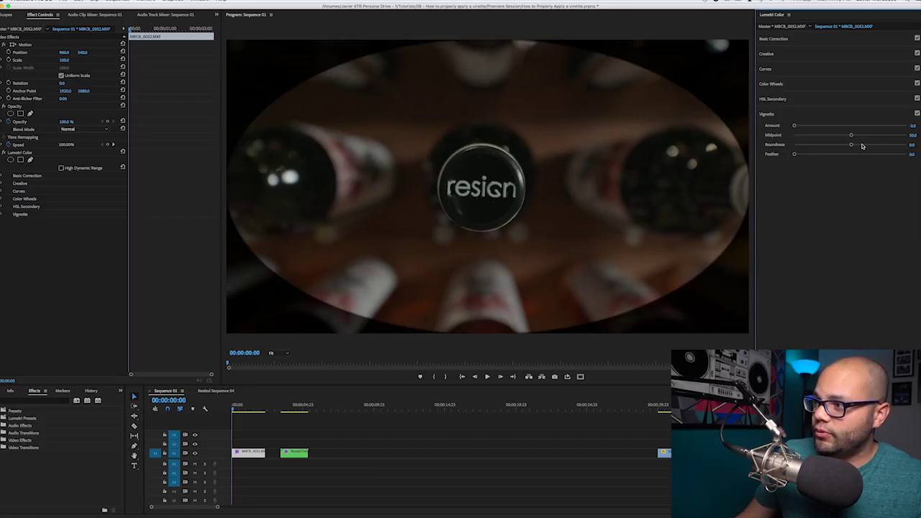
# Tighten the vignette's midpoint to about 9.5, set its roundness to 83.6 and soften its edge with more feather
pyautogui.moveTo(840, 147); pyautogui.dragTo(804, 148)
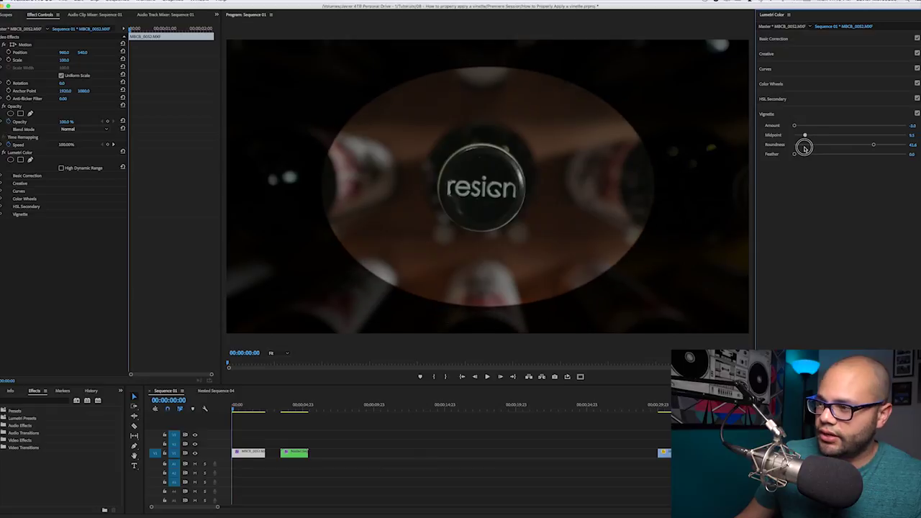
pyautogui.moveTo(864, 146); pyautogui.dragTo(897, 146)
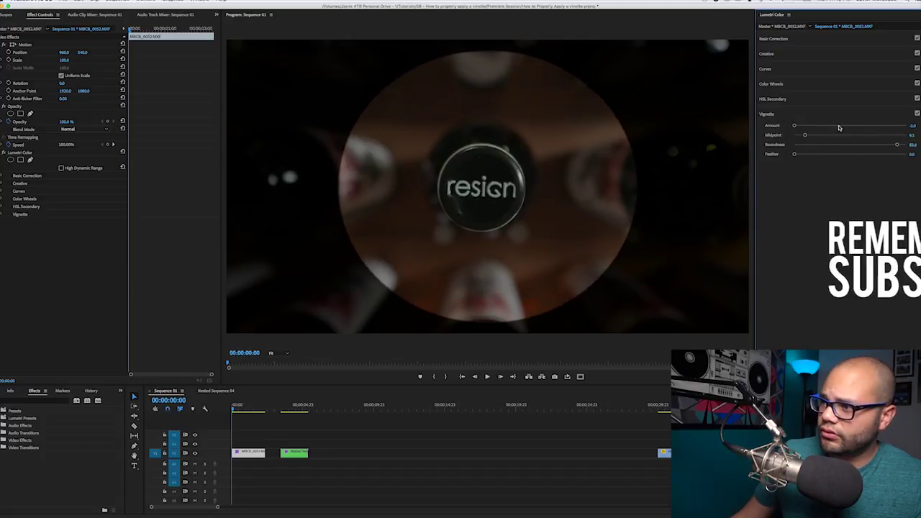
pyautogui.moveTo(796, 152); pyautogui.dragTo(876, 154)
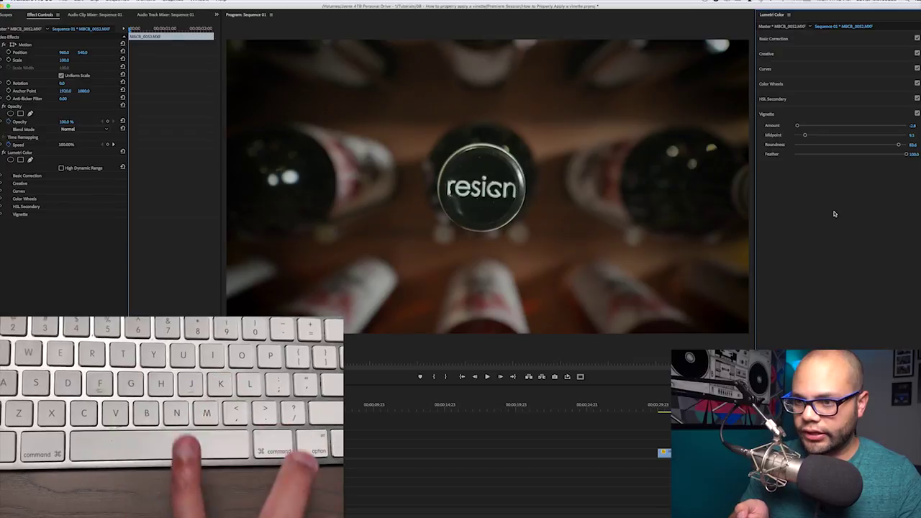
# Search the keyboard shortcuts for "bypass" and assign 0 to Bypass Lumetri Color Effects
pyautogui.press('super+alt+k')
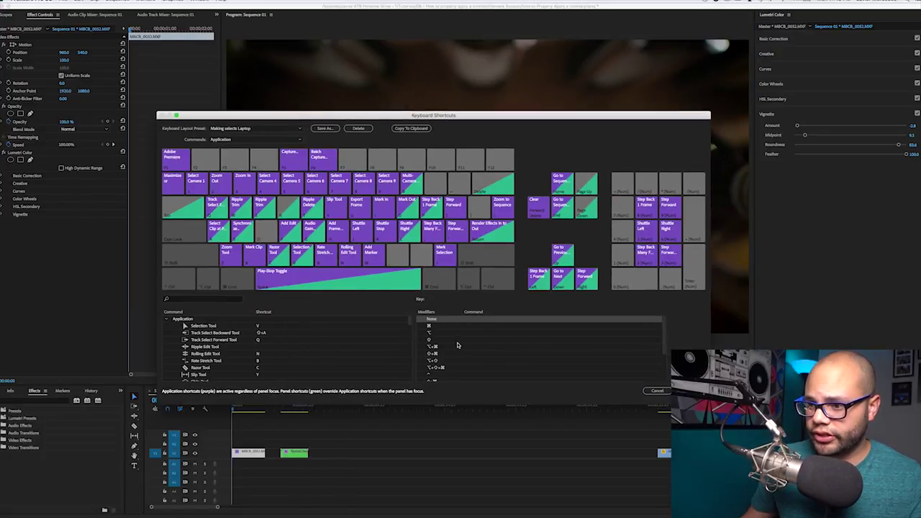
pyautogui.press('0')
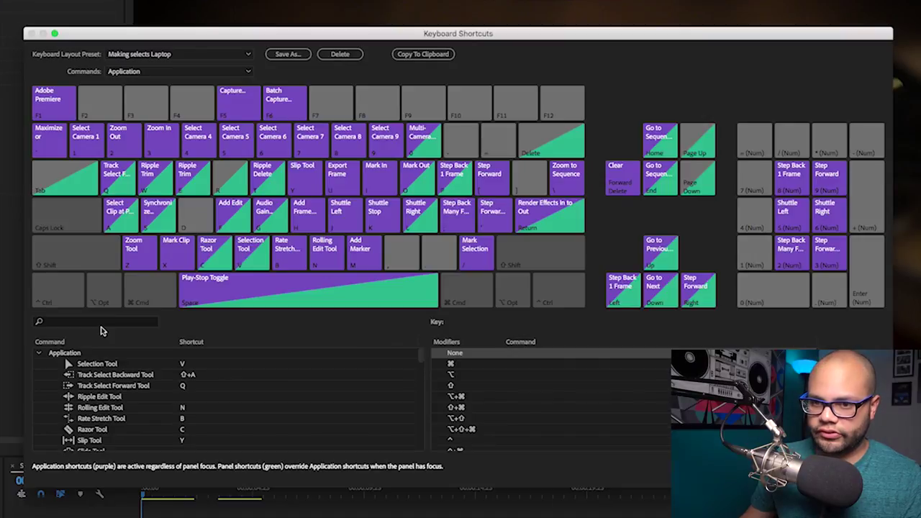
pyautogui.click(100, 322)
pyautogui.write('by')
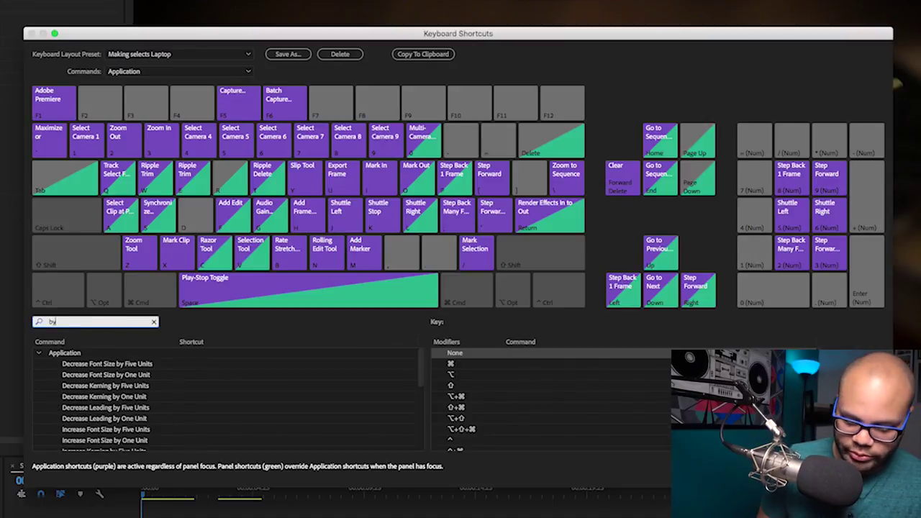
pyautogui.write('pass')
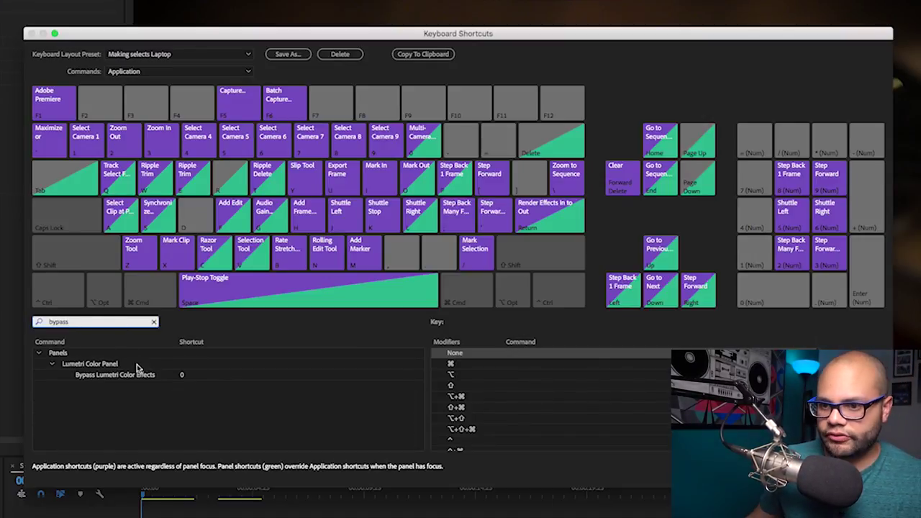
pyautogui.click(184, 375)
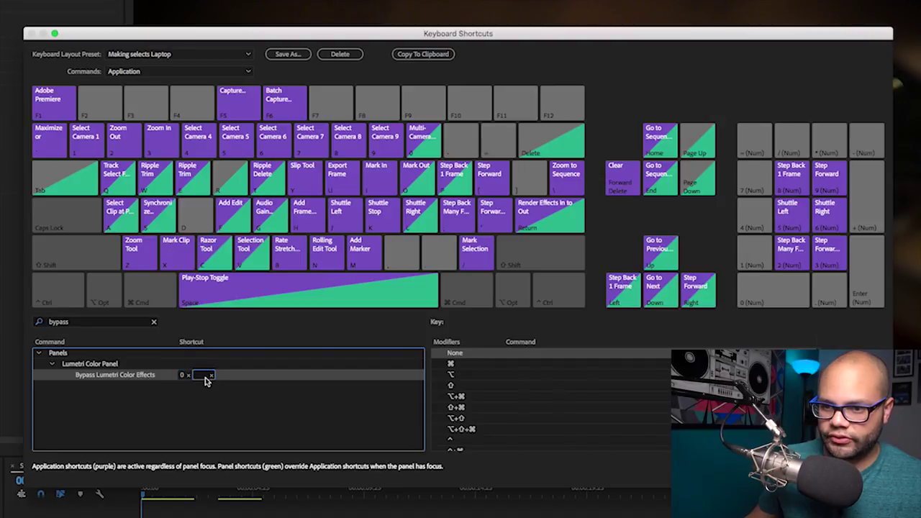
pyautogui.press('0')
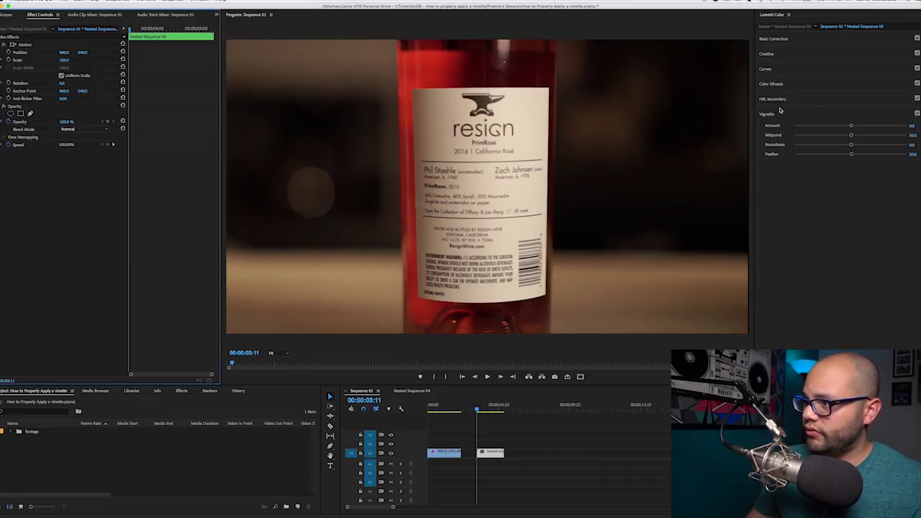
# Give the bottle label clip a vignette with amount -3.0, midpoint 56.7, roundness 100 and feather 57.4
pyautogui.moveTo(851, 126); pyautogui.dragTo(802, 127)
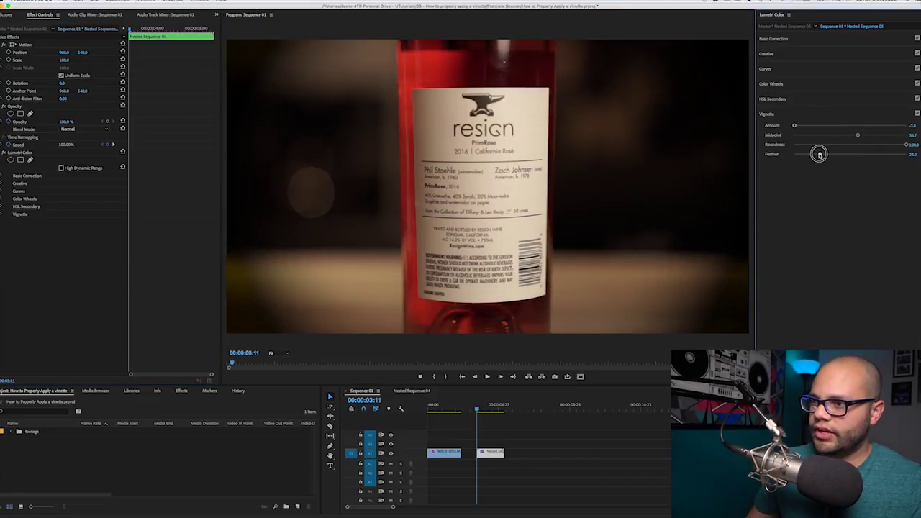
pyautogui.moveTo(819, 154); pyautogui.dragTo(747, 164)
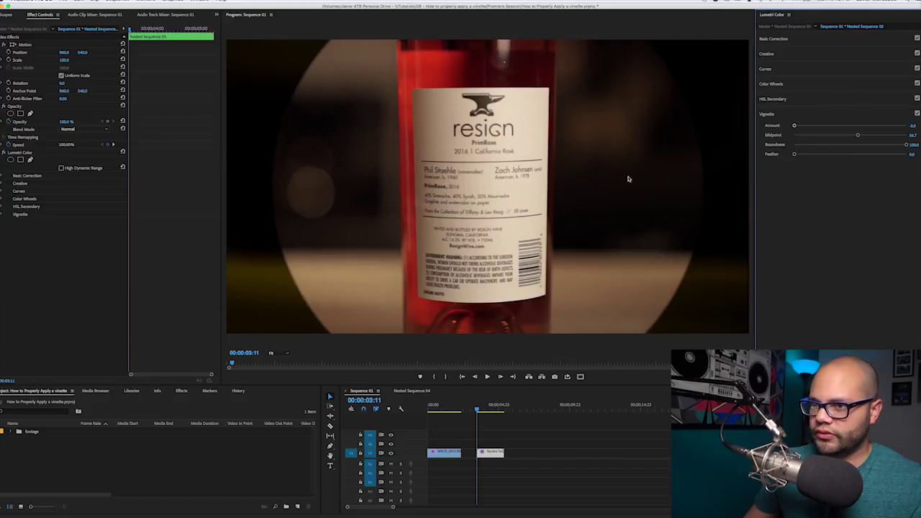
pyautogui.click(515, 448)
pyautogui.click(493, 454)
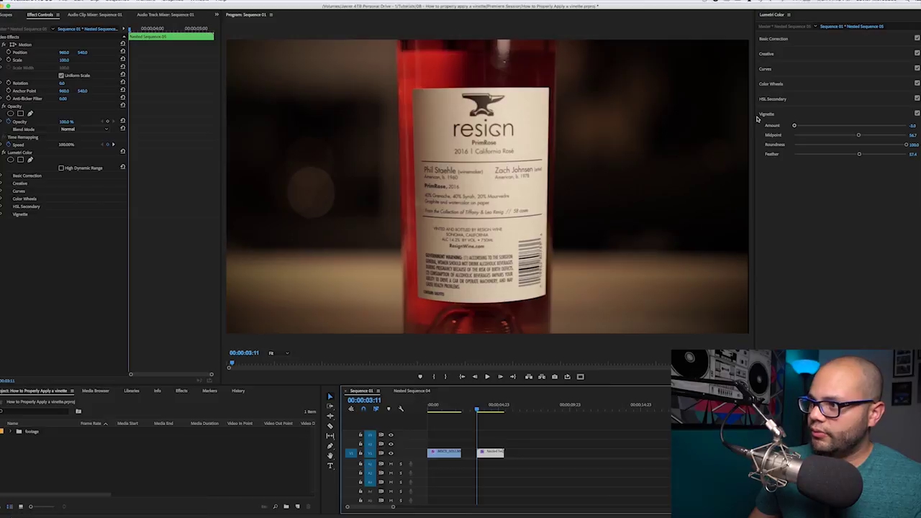
# Create a 1920 x 1080 black video item at 23.976 fps with square pixels in the project
pyautogui.rightClick(91, 470)
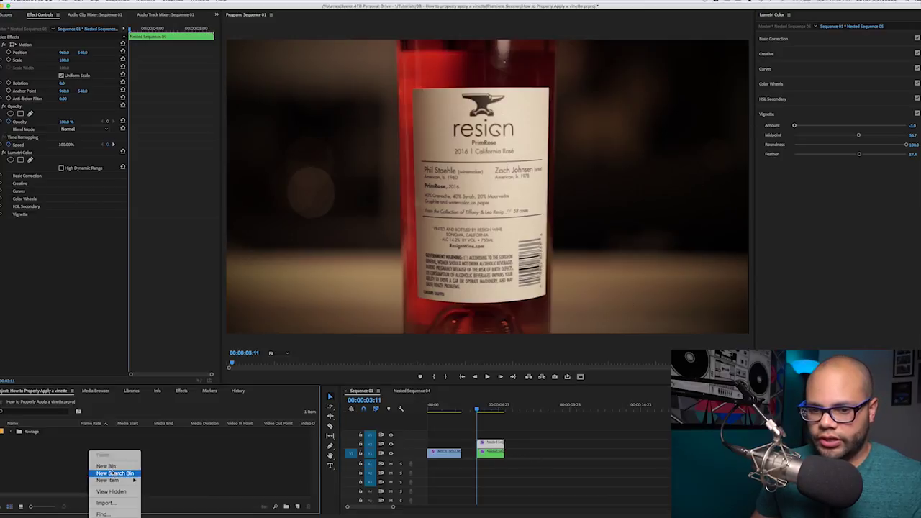
pyautogui.moveTo(116, 480)
pyautogui.click(177, 478)
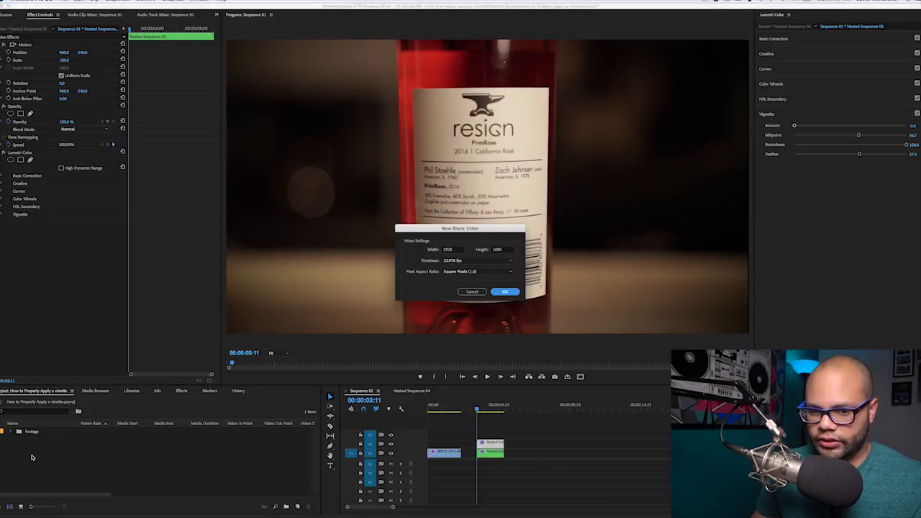
pyautogui.press('Return')
# Place the black video on the track above the bottle clips and trim it to end with them
pyautogui.moveTo(35, 431); pyautogui.dragTo(479, 433)
pyautogui.press('=')
pyautogui.press('=')
pyautogui.moveTo(568, 434); pyautogui.dragTo(616, 436)
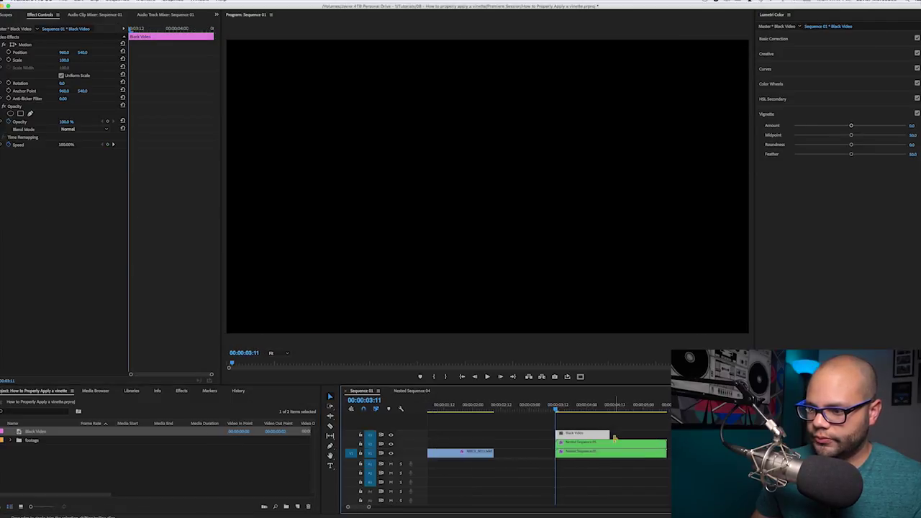
pyautogui.press('-')
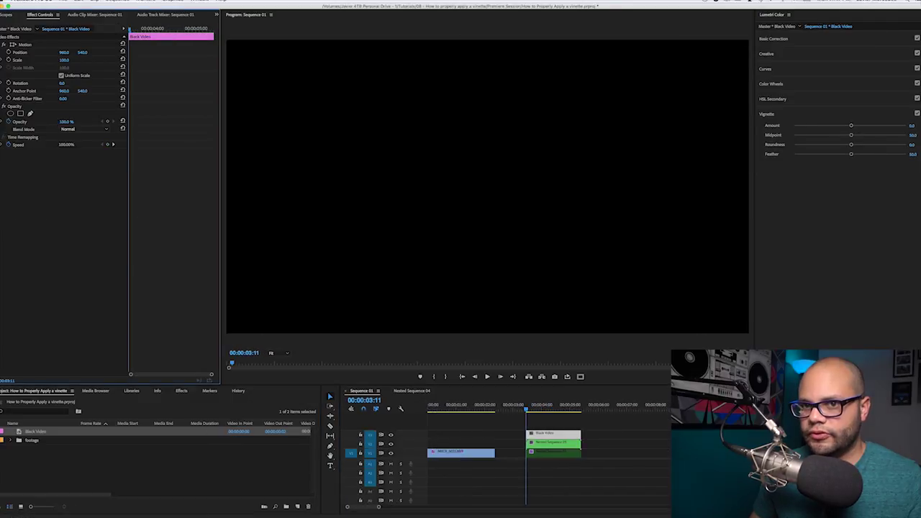
# Lower the black video's opacity to 40% and draw a four-point opacity mask around the bottle with the Pen tool
pyautogui.moveTo(67, 122); pyautogui.dragTo(24, 122)
pyautogui.click(285, 353)
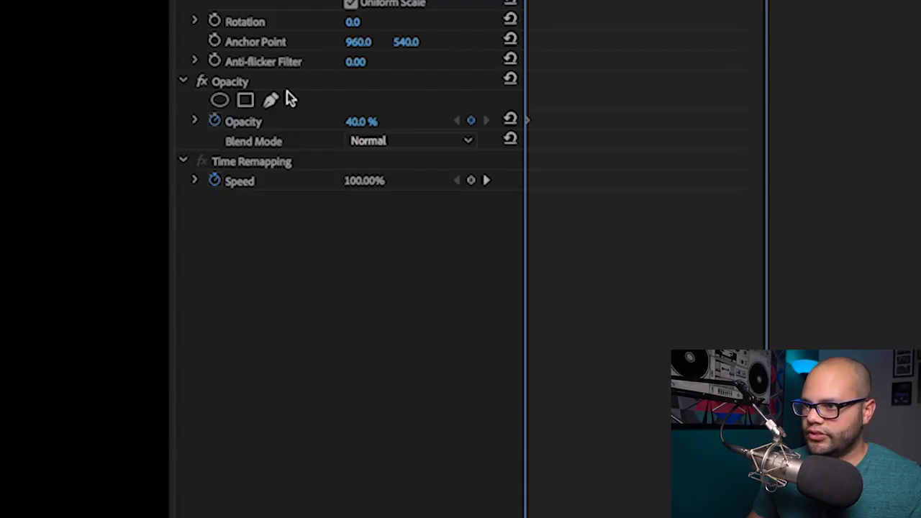
pyautogui.click(270, 100)
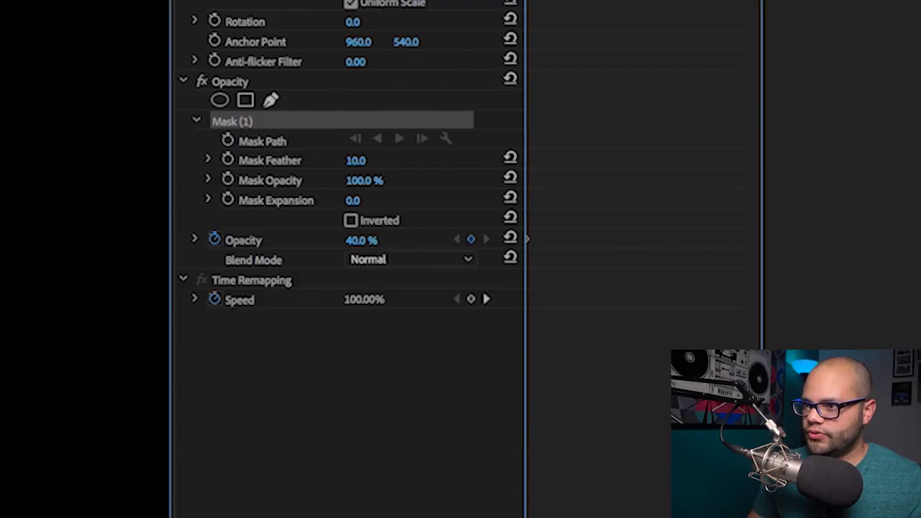
pyautogui.click(480, 217)
pyautogui.click(482, 347)
pyautogui.click(392, 367)
pyautogui.click(393, 205)
pyautogui.click(480, 217)
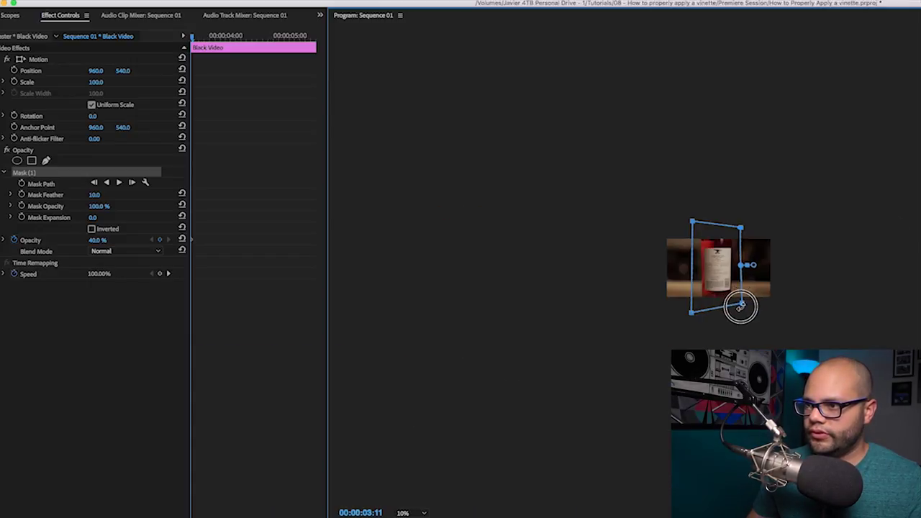
# Refine the mask's corners around the bottle and invert it, with mask feather 244 and clip opacity 100%
pyautogui.moveTo(741, 306); pyautogui.dragTo(739, 308)
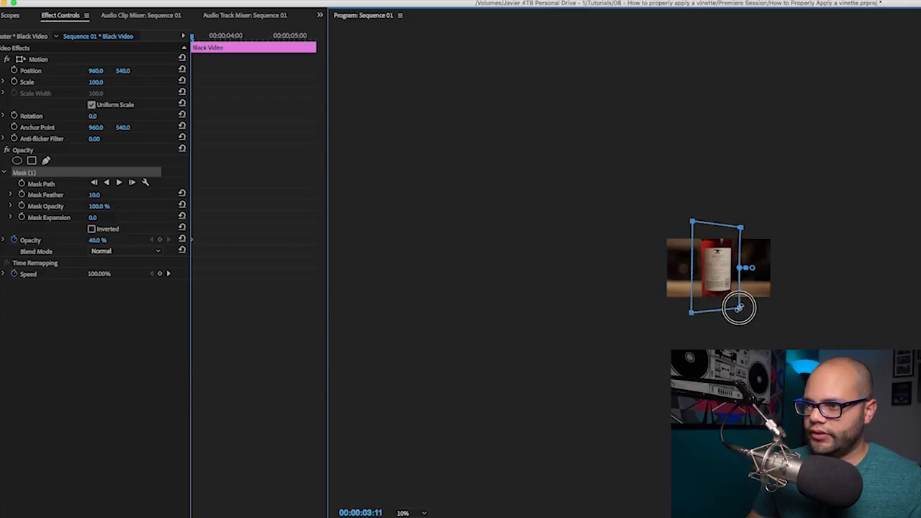
pyautogui.moveTo(692, 221); pyautogui.dragTo(696, 223)
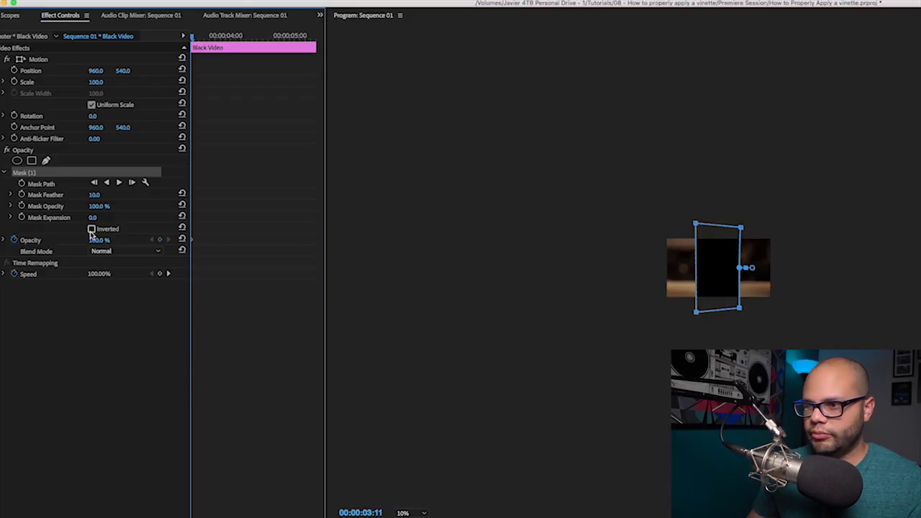
pyautogui.click(91, 229)
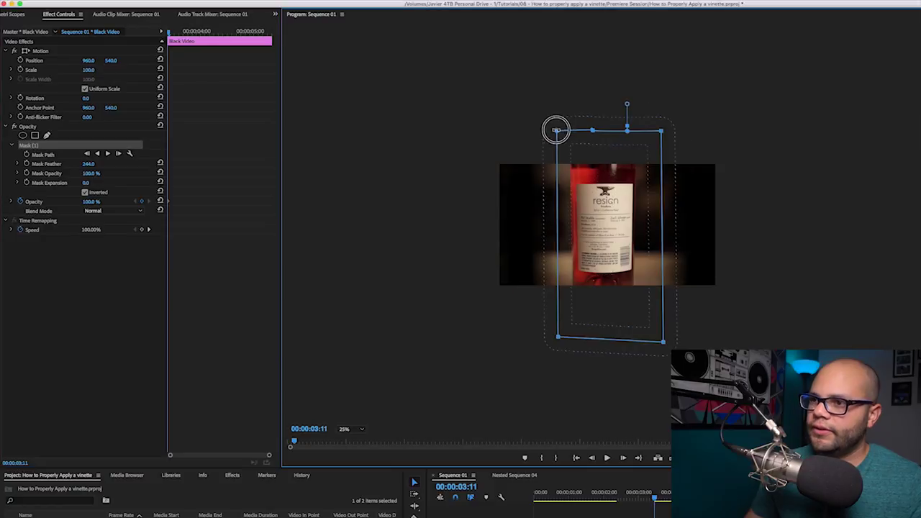
pyautogui.moveTo(554, 335); pyautogui.dragTo(544, 340)
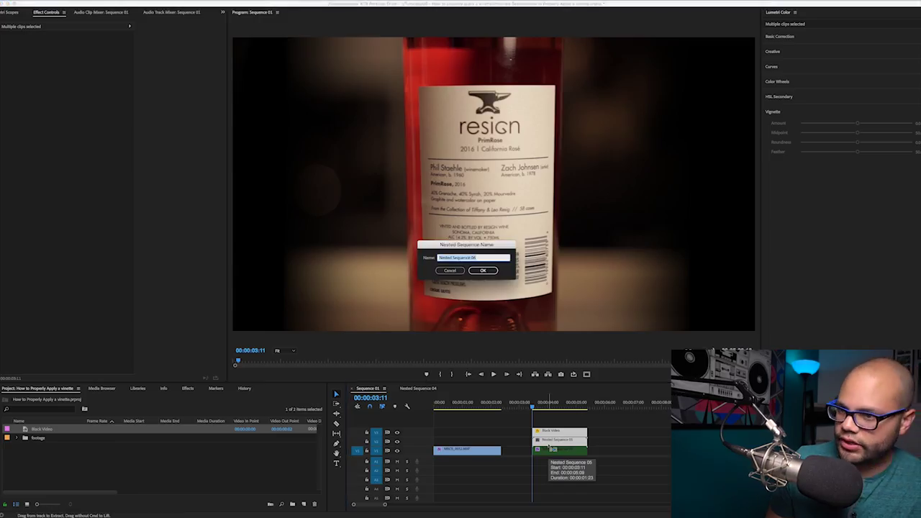
# Nest the black video and bottle clip under the default name and set the nest's horizontal position to about 1450
pyautogui.press('Return')
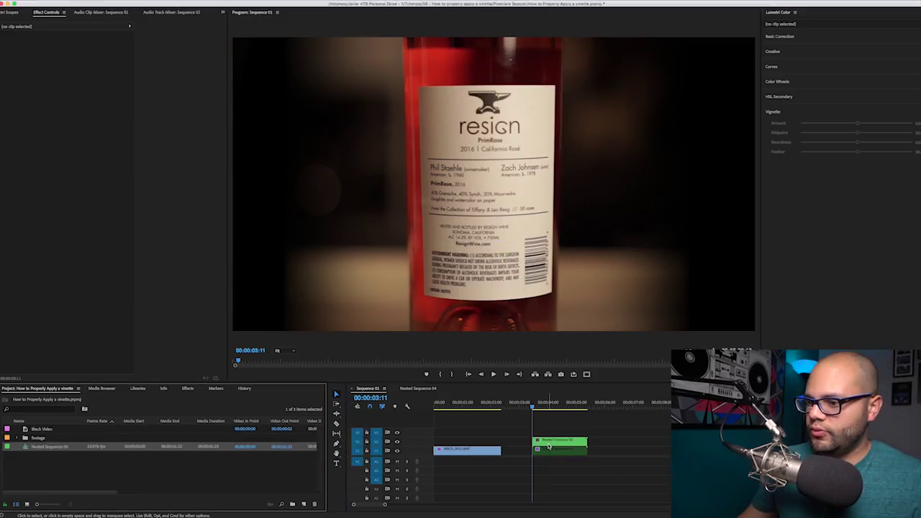
pyautogui.click(552, 444)
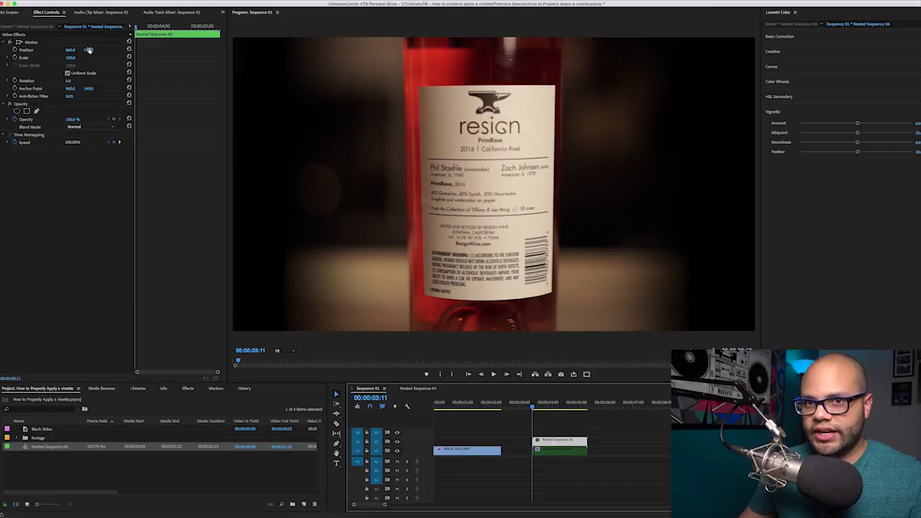
pyautogui.moveTo(72, 51); pyautogui.dragTo(213, 51)
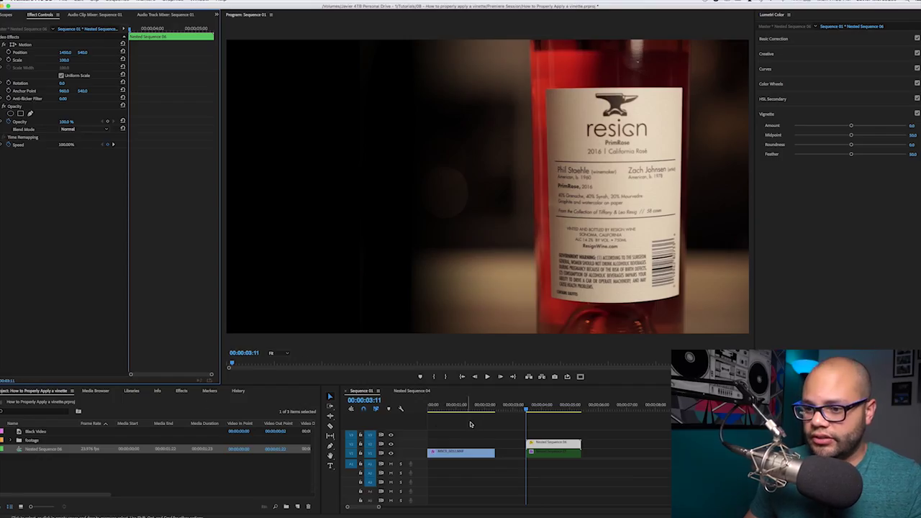
# Add the three-line title "RESIGN WINE IS THE BEST WINE" in the dark area beside the bottle and scrub through it
pyautogui.click(471, 425)
pyautogui.click(282, 147)
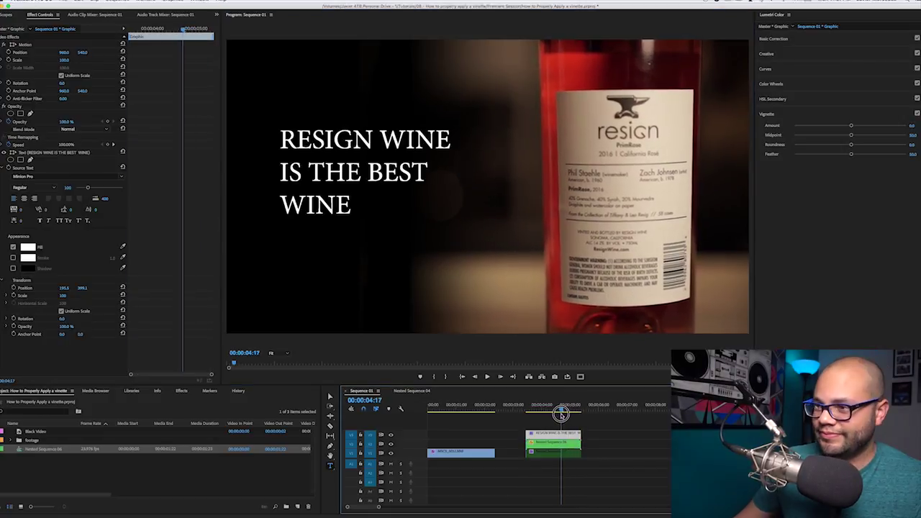
pyautogui.moveTo(563, 414); pyautogui.dragTo(552, 417)
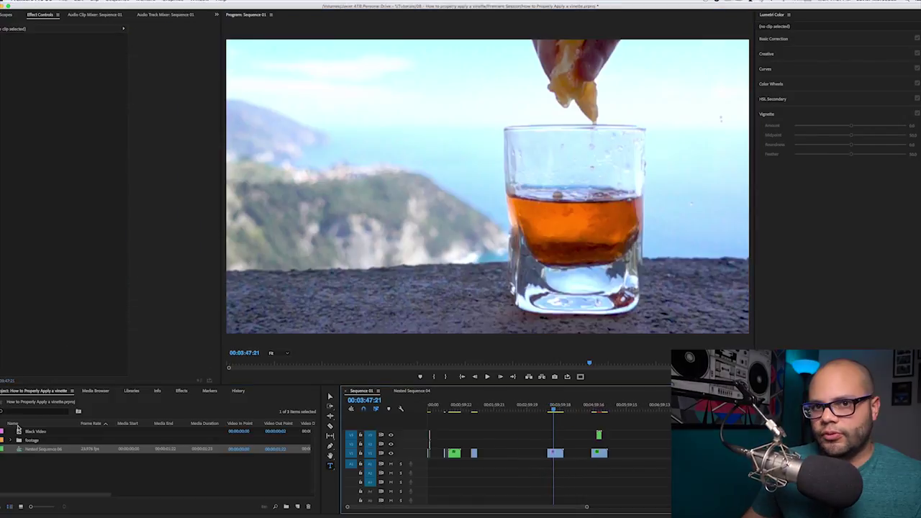
# Place Black Video on the track above the whiskey glass clip and set that clip's Lumetri vignette amount to -3.0
pyautogui.moveTo(35, 431); pyautogui.dragTo(497, 442)
pyautogui.press('-')
pyautogui.press('-')
pyautogui.moveTo(555, 444); pyautogui.dragTo(674, 443)
pyautogui.press('-')
pyautogui.press('-')
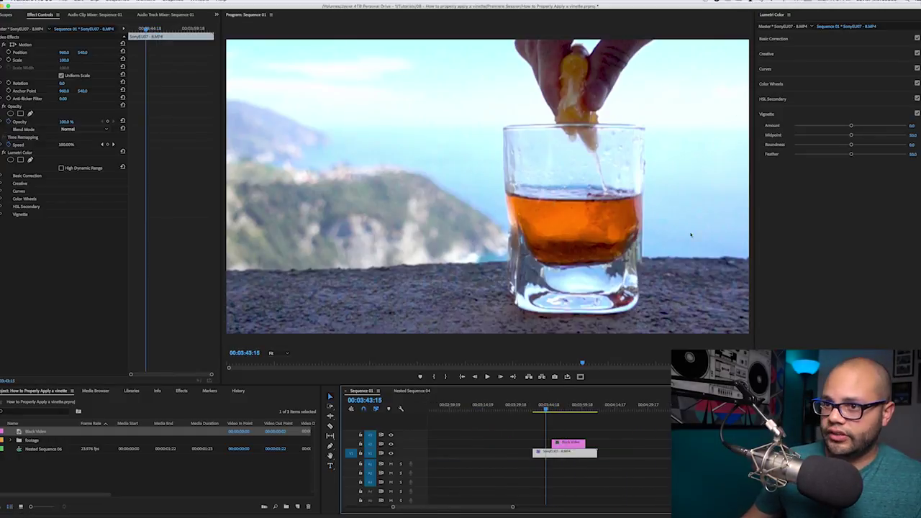
pyautogui.moveTo(851, 125); pyautogui.dragTo(794, 126)
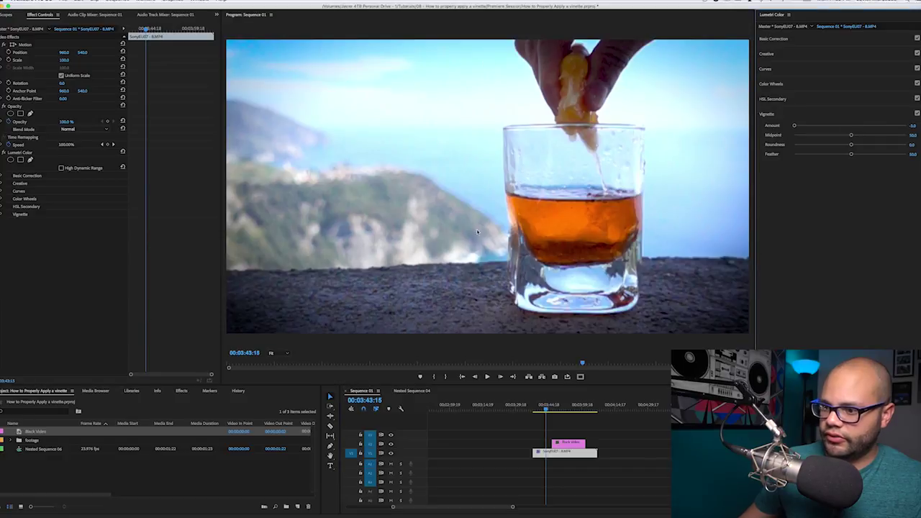
# Add an inverted ellipse opacity mask to the black video and move it over the glass
pyautogui.click(565, 442)
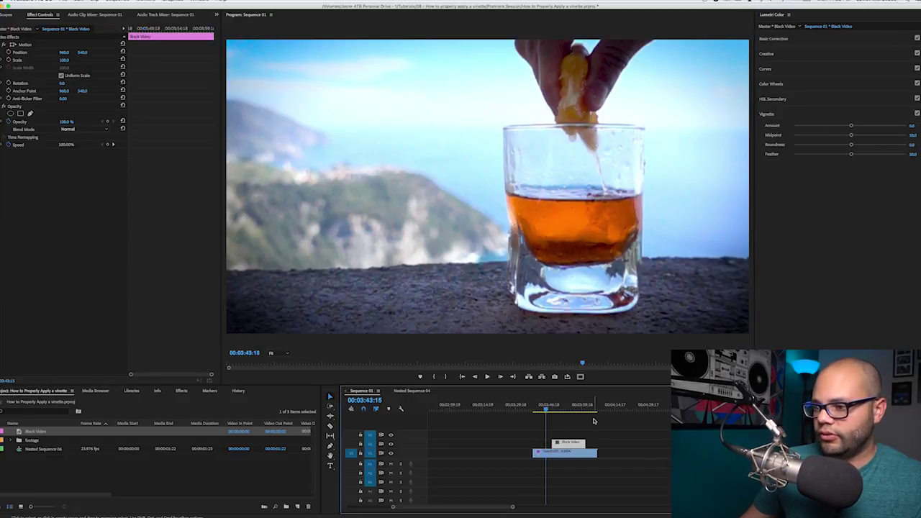
pyautogui.click(559, 409)
pyautogui.click(10, 113)
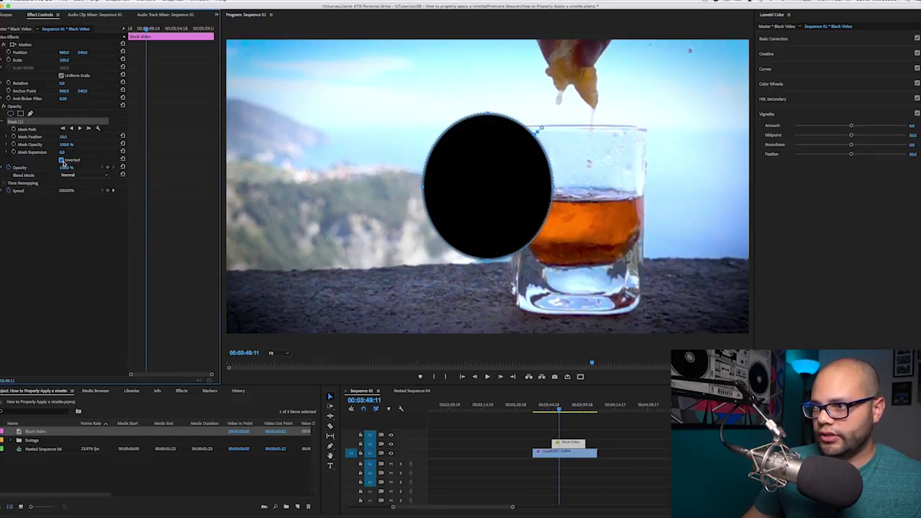
pyautogui.click(62, 160)
pyautogui.moveTo(559, 195); pyautogui.dragTo(587, 210)
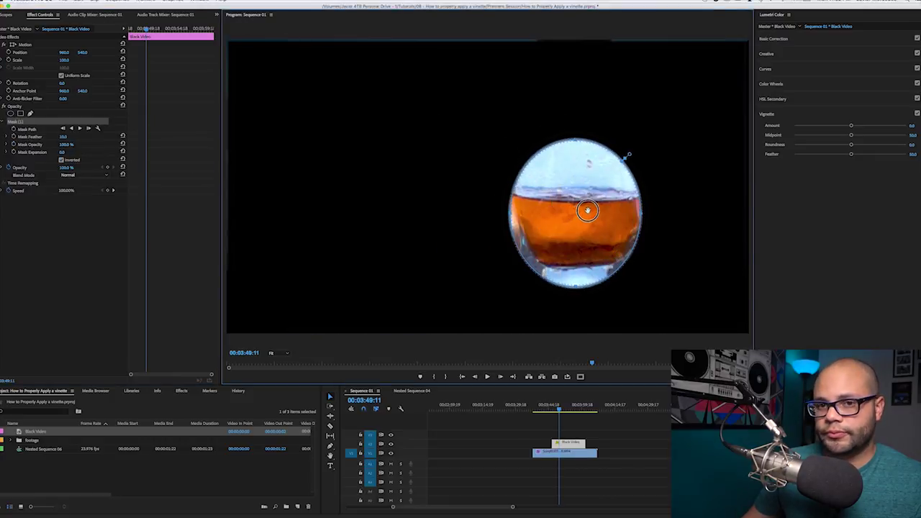
# Set the mask's expansion to 170 and feather to 1000, and stretch the ellipse to surround the whole glass
pyautogui.moveTo(64, 151); pyautogui.dragTo(472, 168)
pyautogui.moveTo(511, 209); pyautogui.dragTo(475, 207)
pyautogui.moveTo(558, 134); pyautogui.dragTo(558, 110)
pyautogui.moveTo(643, 196); pyautogui.dragTo(658, 192)
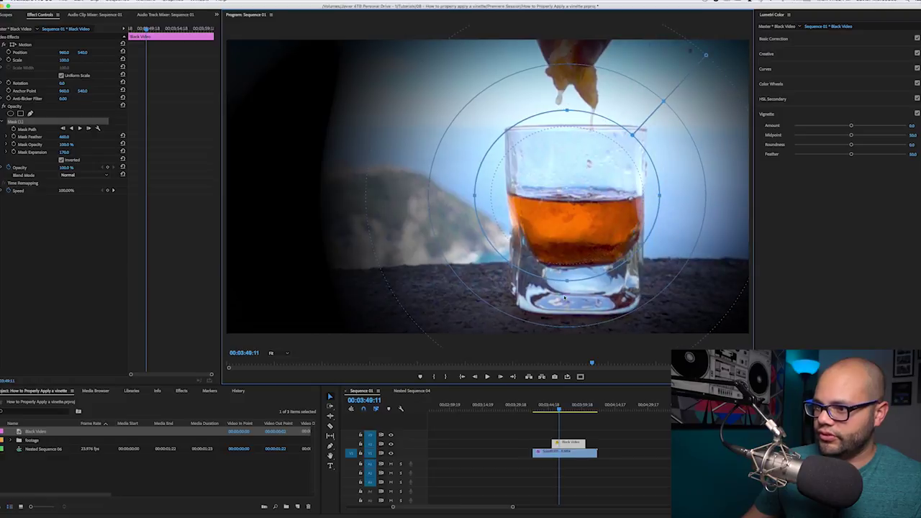
pyautogui.moveTo(571, 304); pyautogui.dragTo(572, 312)
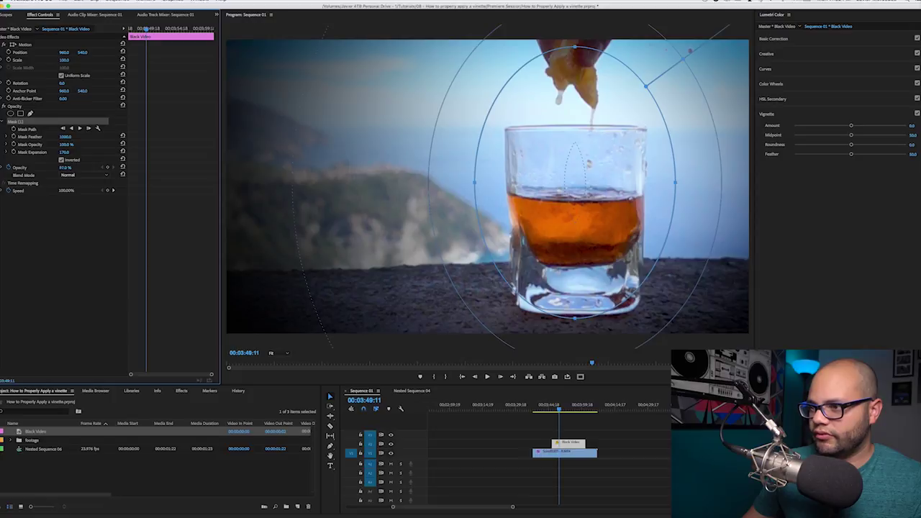
# Lower the black video's opacity to about 19%, extend it over the whole glass clip, and play the result
pyautogui.moveTo(65, 167); pyautogui.dragTo(146, 167)
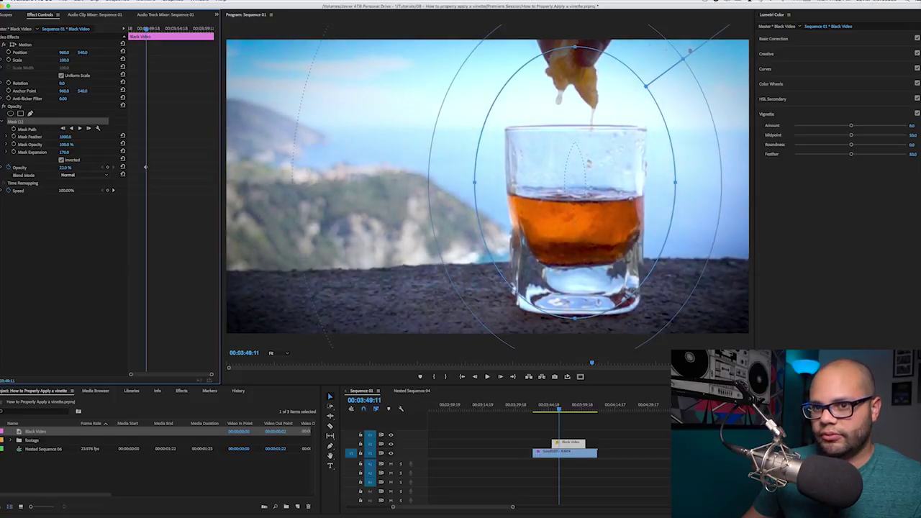
pyautogui.press('space')
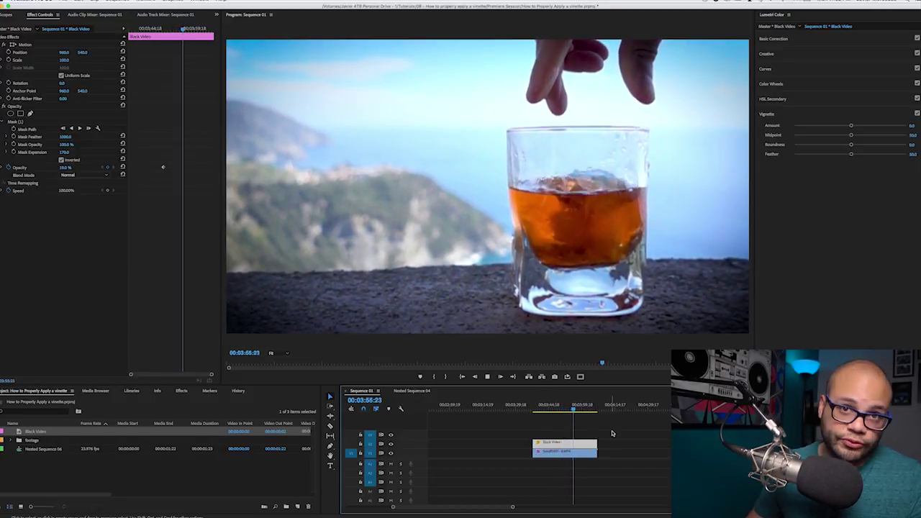
pyautogui.press('space')
# Move the black video up one track, disable it, and select the glass clip underneath
pyautogui.press('\\')
pyautogui.click(555, 444)
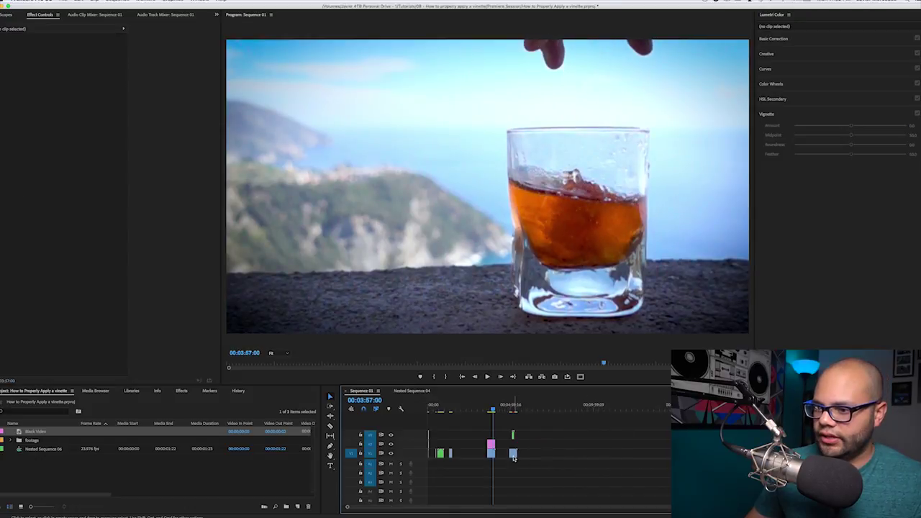
pyautogui.click(492, 454)
pyautogui.press('\\')
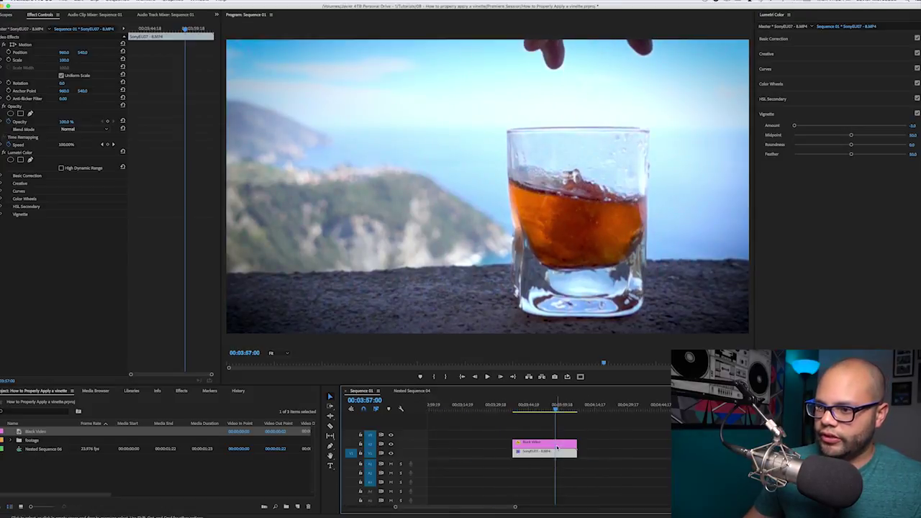
pyautogui.moveTo(555, 445); pyautogui.dragTo(555, 435)
pyautogui.press('shift+super+e')
pyautogui.click(537, 456)
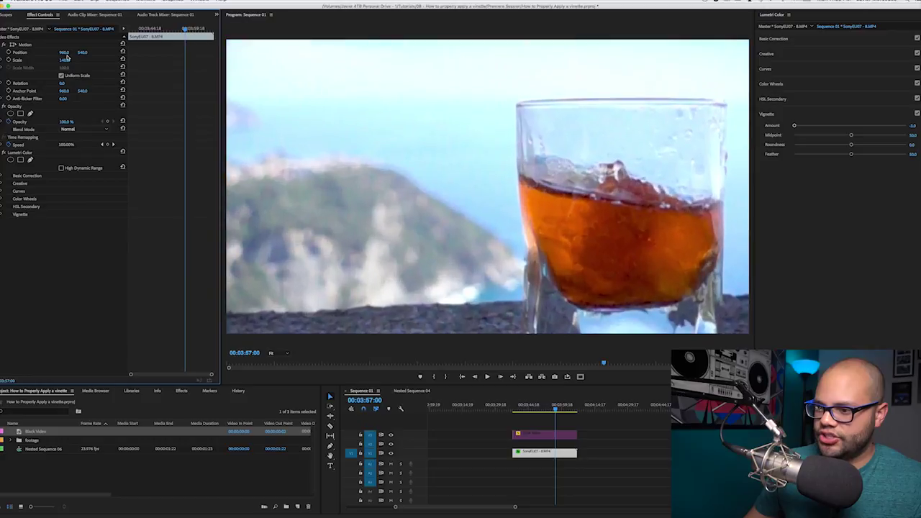
# Scale the glass clip to 158, reposition it to center the glass, and view the program frame at 10%
pyautogui.moveTo(794, 125)
pyautogui.mouseDown()
pyautogui.moveTo(909, 126)
pyautogui.moveTo(713, 127)
pyautogui.moveTo(897, 124)
pyautogui.moveTo(910, 136)
pyautogui.moveTo(784, 127)
pyautogui.mouseUp()
pyautogui.click(272, 352)
pyautogui.click(274, 365)
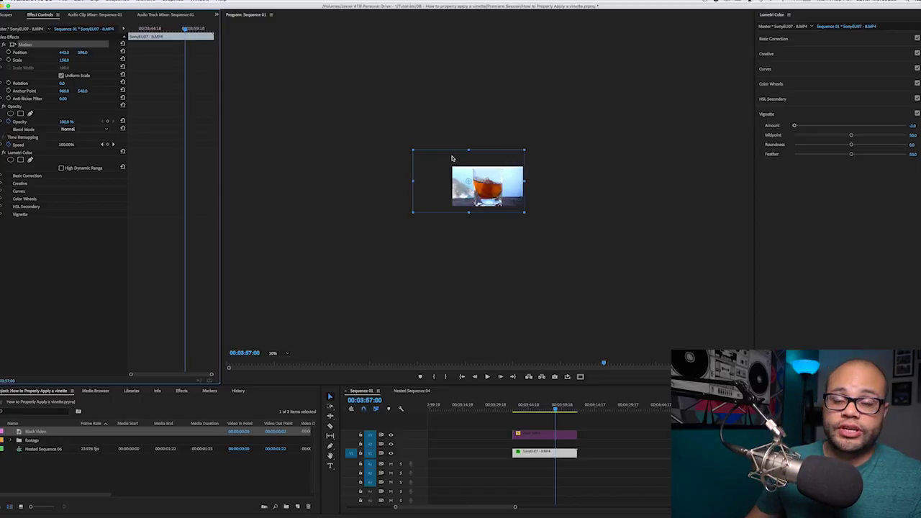
# Remove the Lumetri vignette from the glass clip and nest the clip under the default name
pyautogui.rightClick(565, 451)
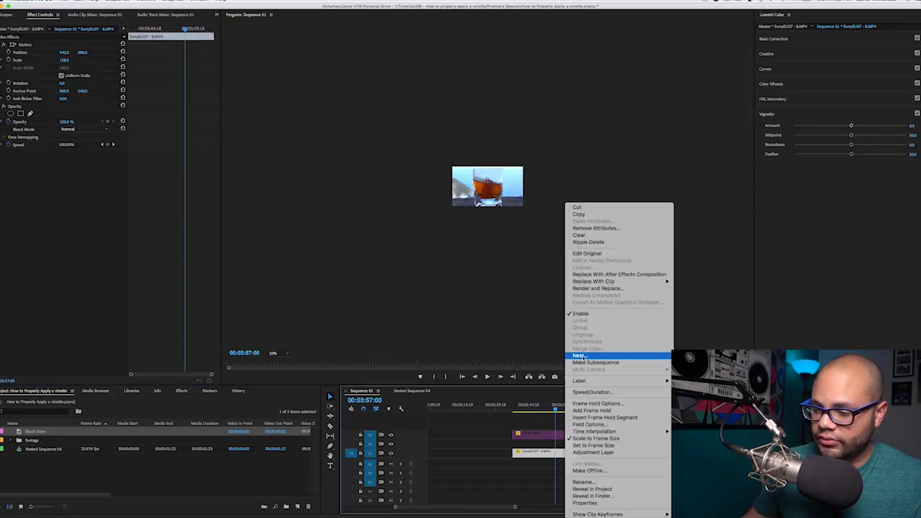
pyautogui.click(581, 356)
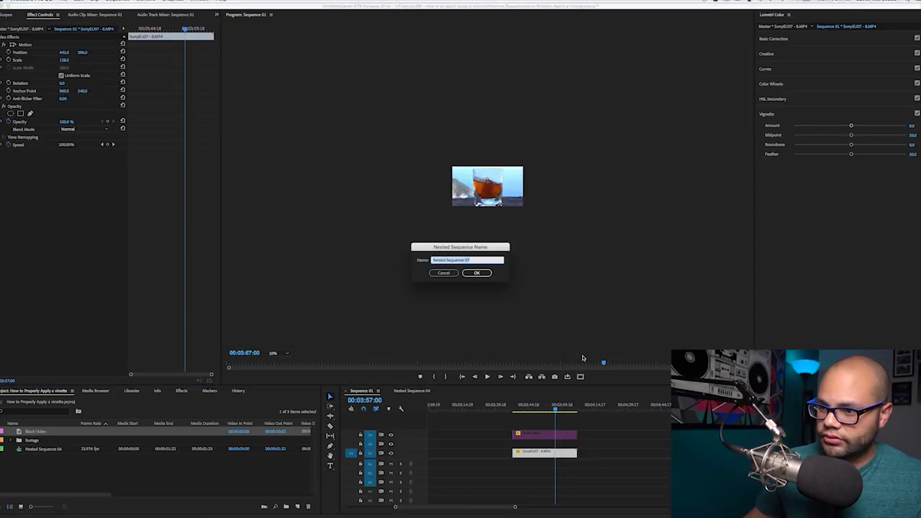
pyautogui.click(477, 274)
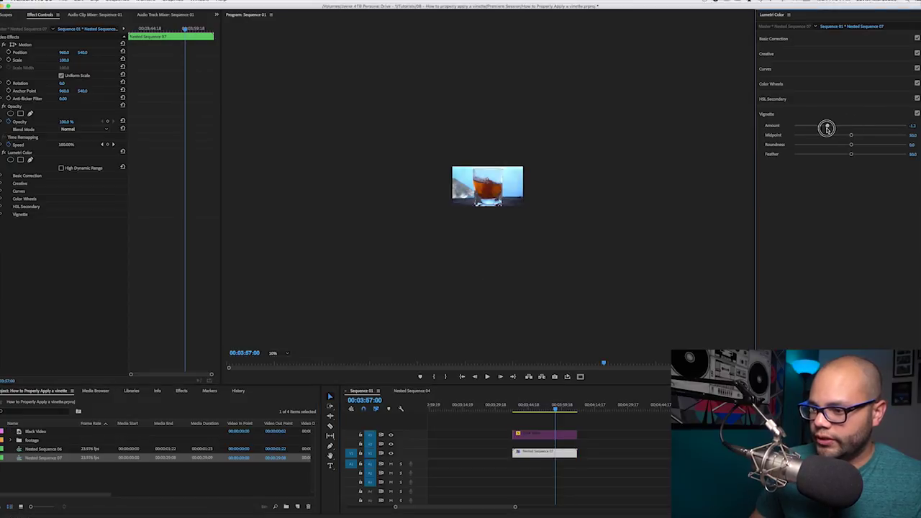
# Set the nest's Lumetri vignette to amount about -2.3, roundness 100 and feather about 45, and play it at Fit zoom
pyautogui.click(287, 353)
pyautogui.click(279, 361)
pyautogui.moveTo(808, 125)
pyautogui.mouseDown()
pyautogui.moveTo(857, 126)
pyautogui.moveTo(765, 142)
pyautogui.moveTo(806, 128)
pyautogui.mouseUp()
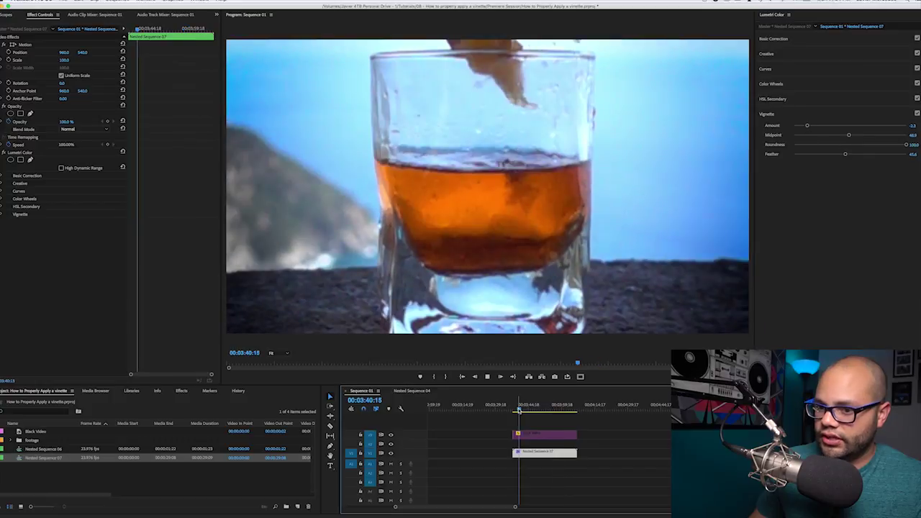
pyautogui.moveTo(521, 410); pyautogui.dragTo(557, 411)
pyautogui.press('space')
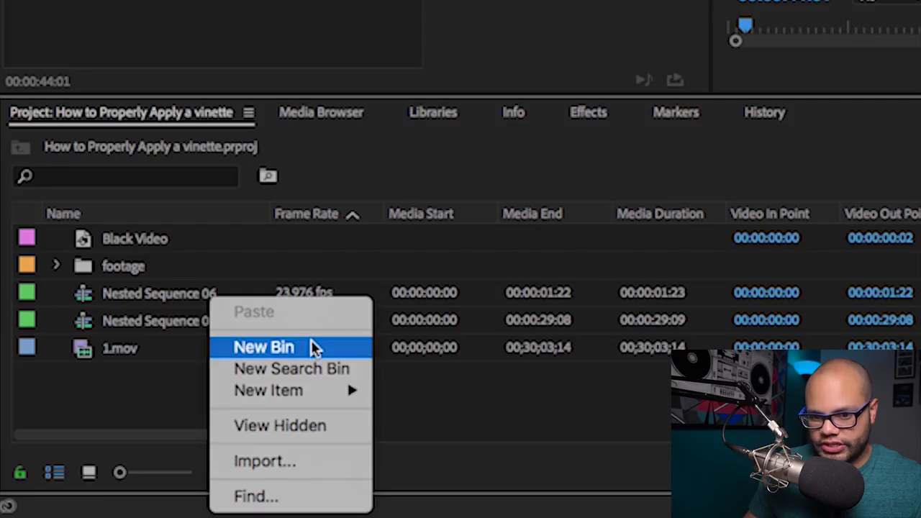
# Create a new adjustment layer at 1920 by 1080, 23.976 fps, with square pixels
pyautogui.moveTo(319, 390)
pyautogui.click(498, 345)
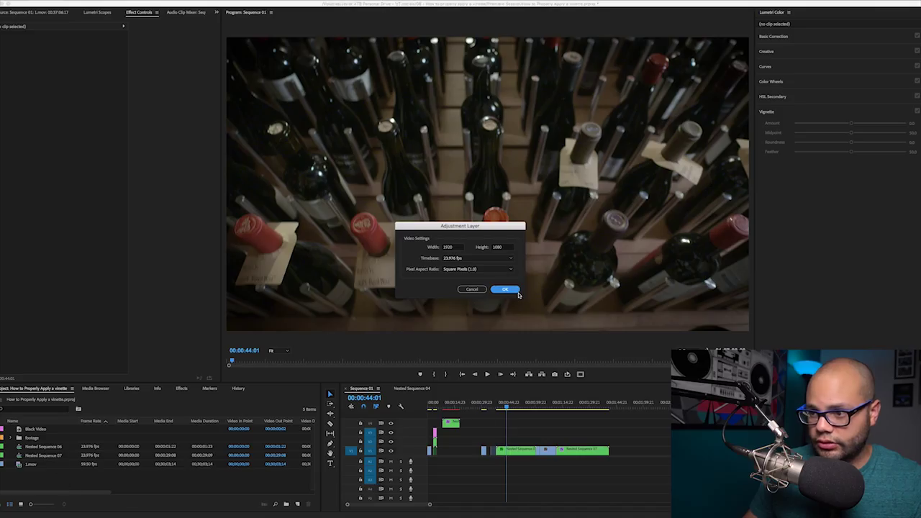
pyautogui.click(506, 289)
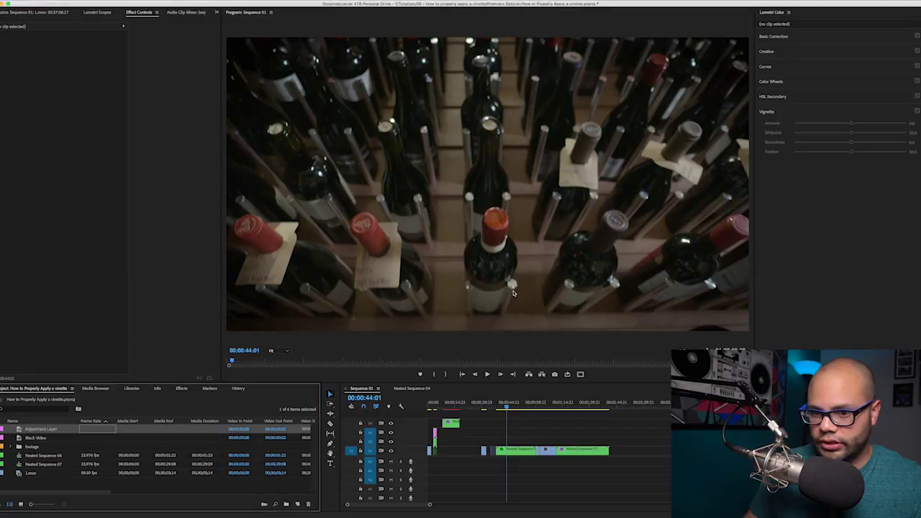
# Place the adjustment layer on the track above the row of nested clips and stretch it to their end
pyautogui.moveTo(51, 432); pyautogui.dragTo(656, 439)
pyautogui.press('=')
pyautogui.press('=')
pyautogui.press('=')
pyautogui.press('-')
pyautogui.press('-')
pyautogui.click(532, 450)
pyautogui.press('-')
pyautogui.moveTo(554, 440); pyautogui.dragTo(609, 440)
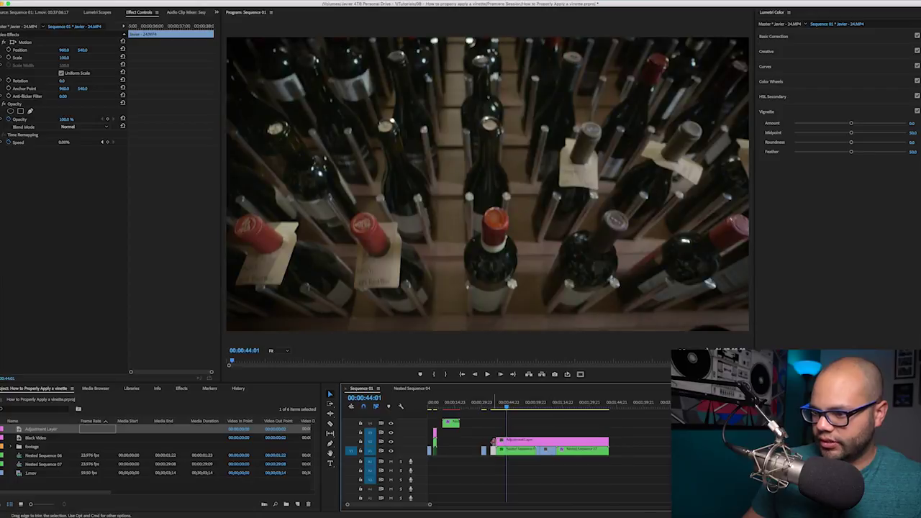
# Give the adjustment layer a Lumetri vignette with amount -1.5 and feather 17.4, and scrub over the clips
pyautogui.click(570, 443)
pyautogui.moveTo(853, 127); pyautogui.dragTo(829, 125)
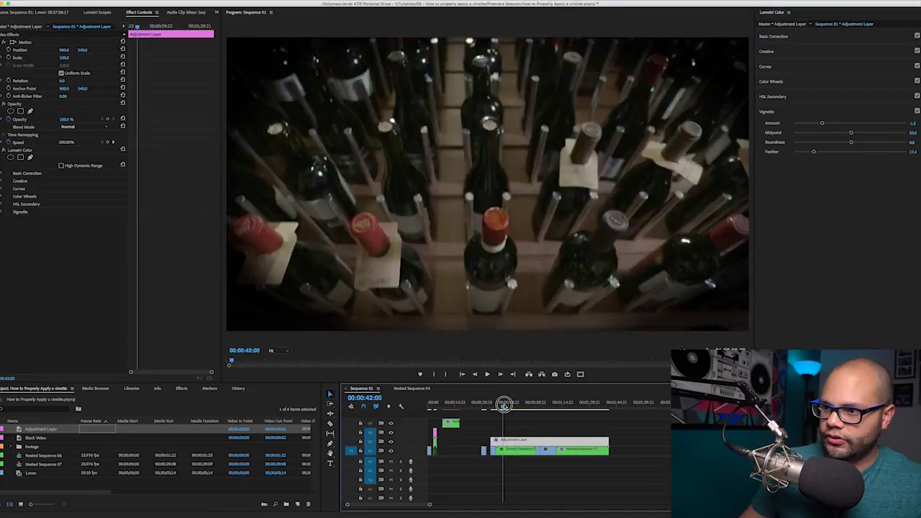
pyautogui.moveTo(497, 404); pyautogui.dragTo(495, 426)
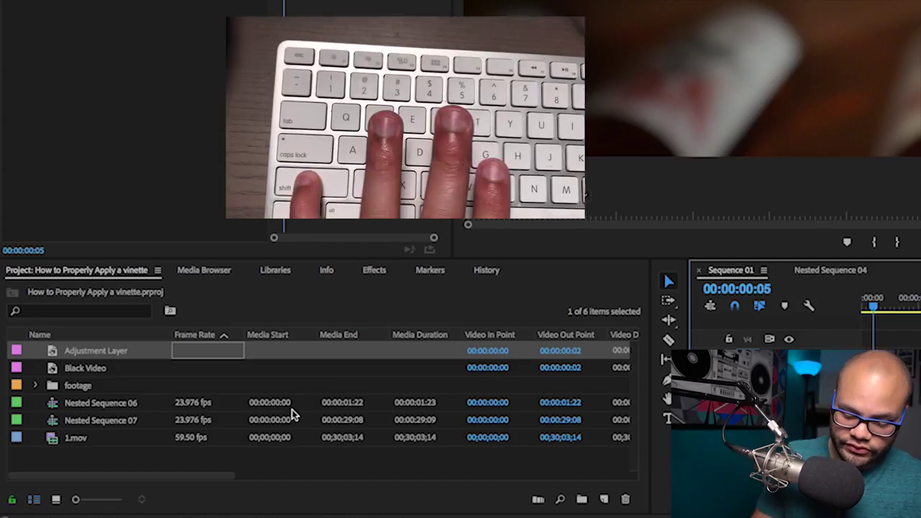
# Search the effects for "circ" and apply the Circle effect to the upper copy of the bottle-top clip
pyautogui.hotkey('shift', '7')
pyautogui.hotkey('shift', 'f')
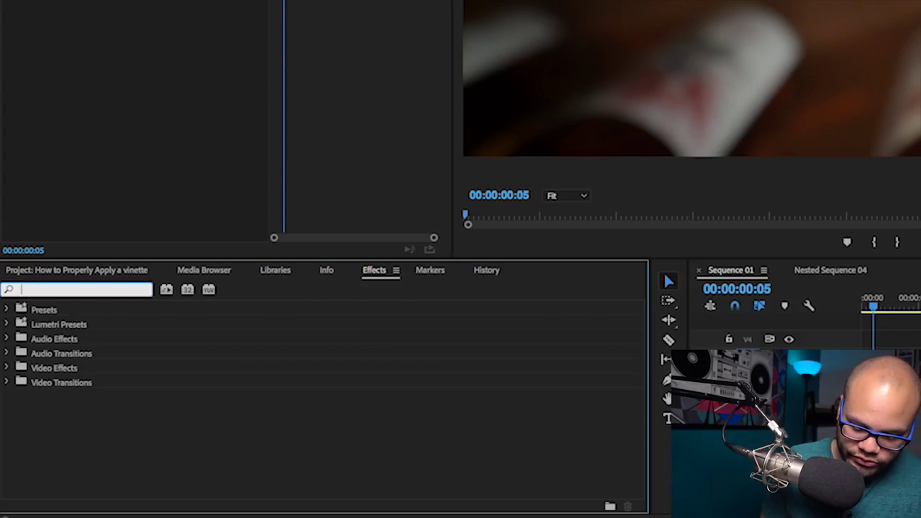
pyautogui.write('circ')
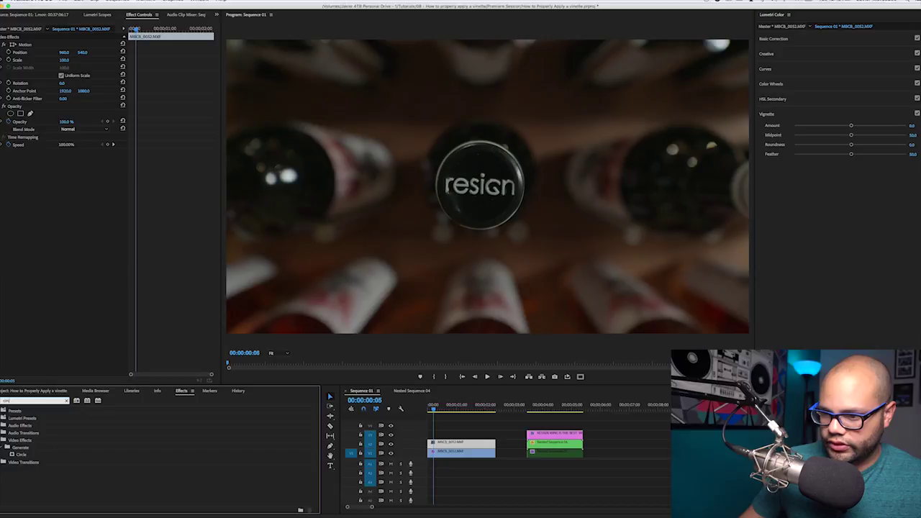
pyautogui.click(18, 456)
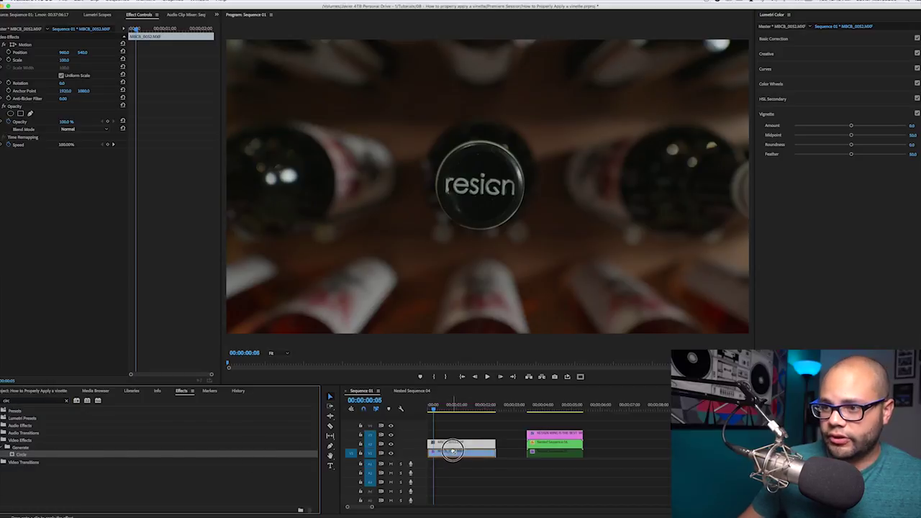
pyautogui.moveTo(454, 448); pyautogui.dragTo(492, 449)
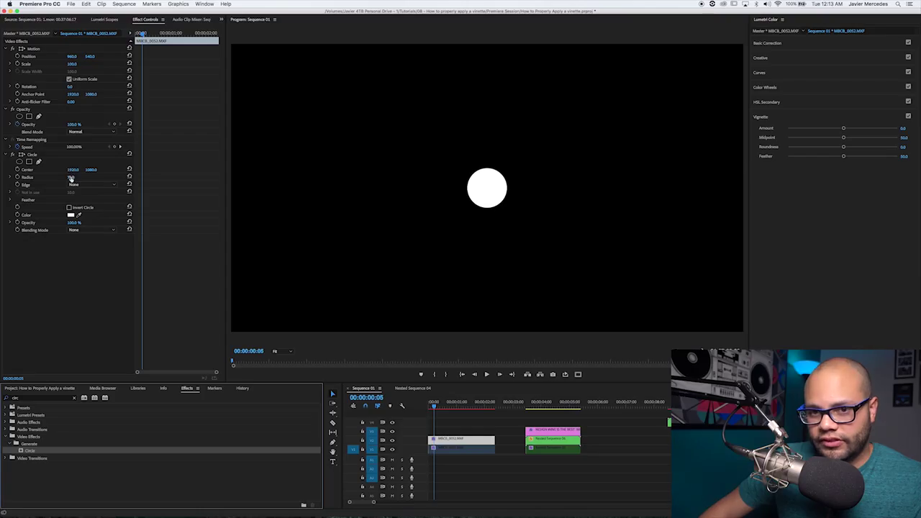
# Set the circle's radius to 142, its blending mode to Stencil Alpha, and its outer edge feather to 115
pyautogui.moveTo(72, 177); pyautogui.dragTo(85, 178)
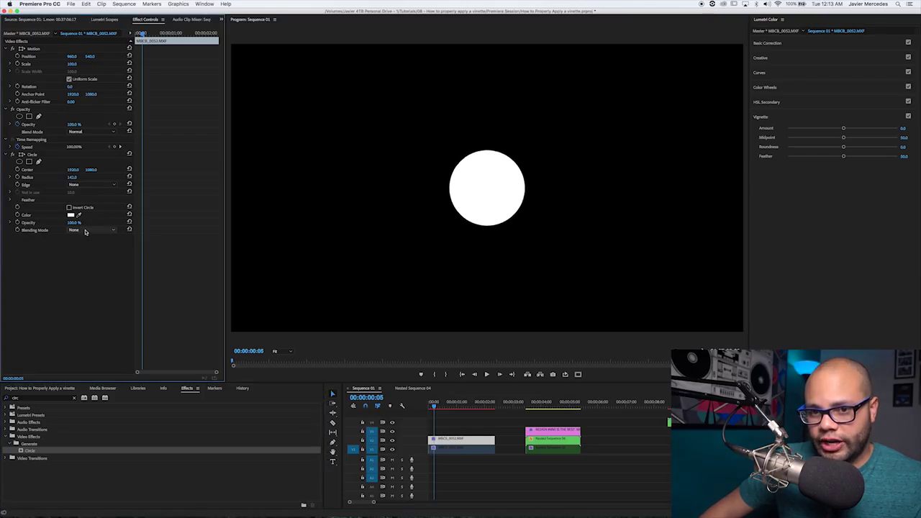
pyautogui.click(85, 230)
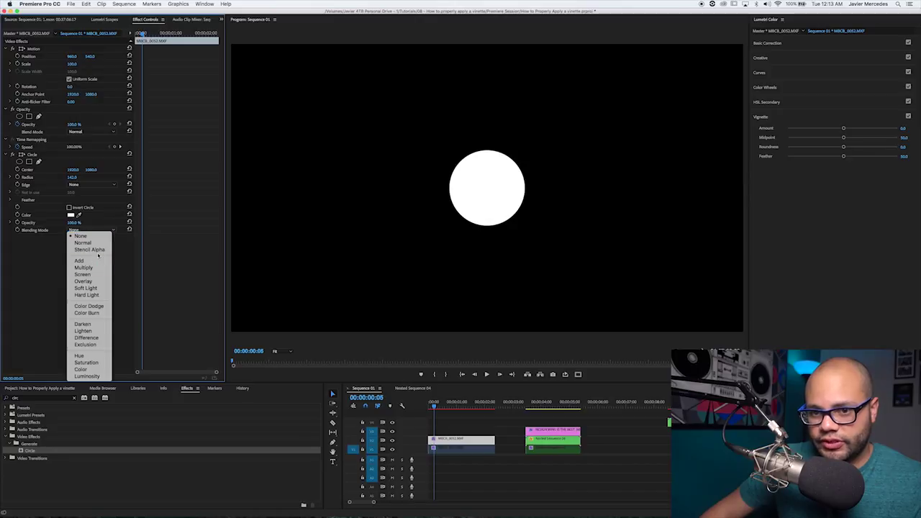
pyautogui.click(99, 251)
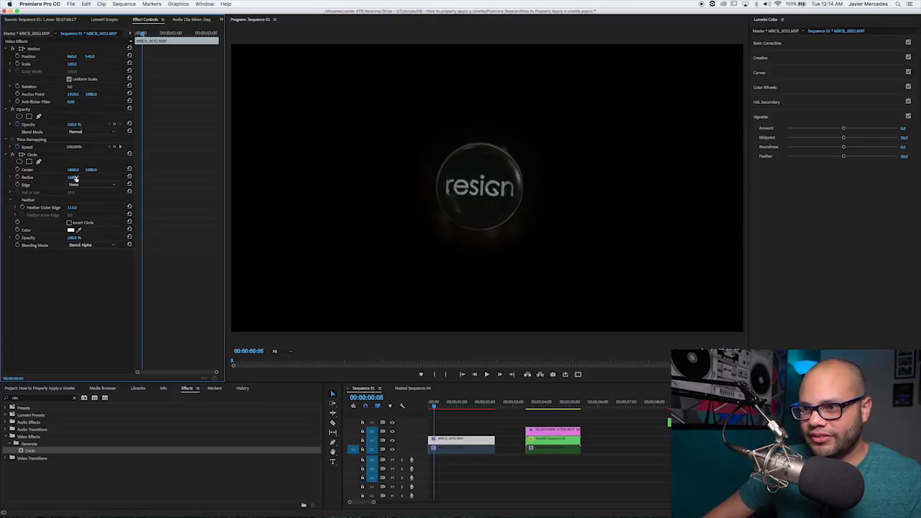
# Enlarge the circle's radius to 719, set its horizontal center to 1986, and open the blending mode choices
pyautogui.moveTo(74, 178); pyautogui.dragTo(365, 178)
pyautogui.moveTo(169, 177); pyautogui.dragTo(164, 177)
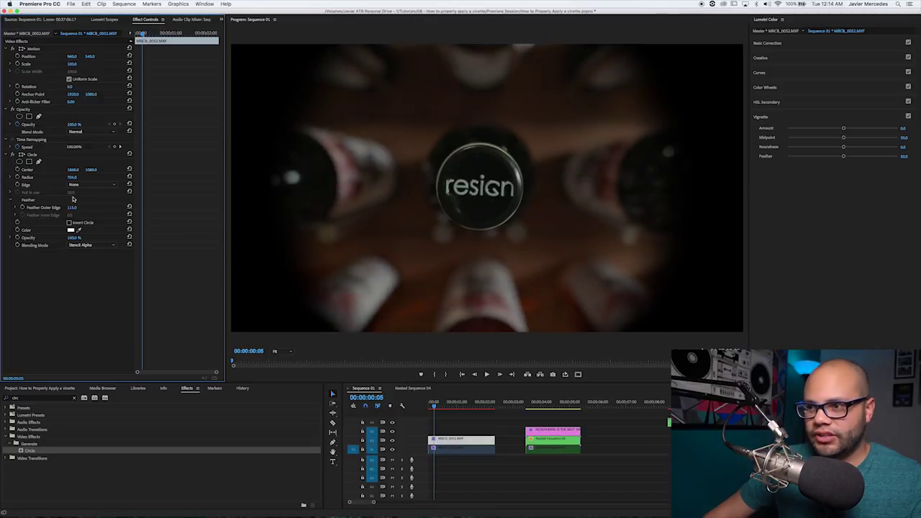
pyautogui.moveTo(81, 174)
pyautogui.mouseDown()
pyautogui.moveTo(180, 174)
pyautogui.moveTo(7, 173)
pyautogui.moveTo(105, 177)
pyautogui.moveTo(68, 177)
pyautogui.moveTo(93, 178)
pyautogui.moveTo(79, 177)
pyautogui.mouseUp()
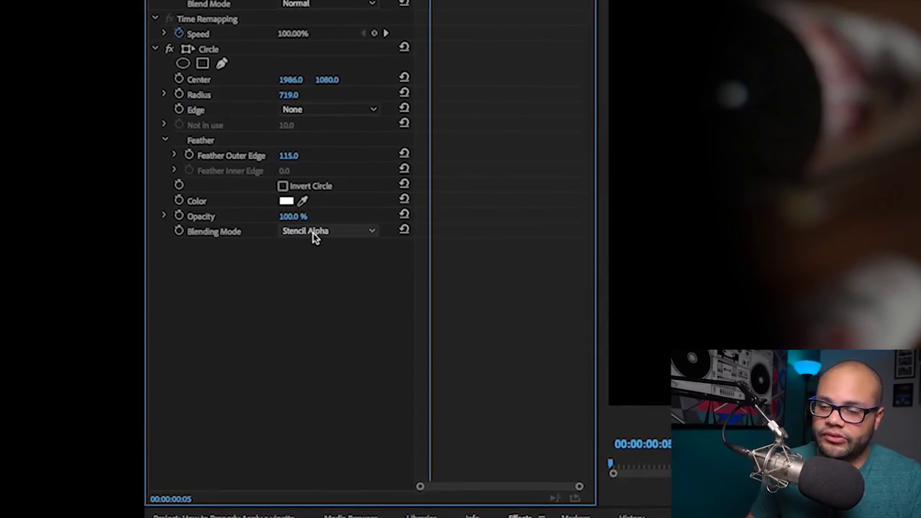
pyautogui.click(313, 234)
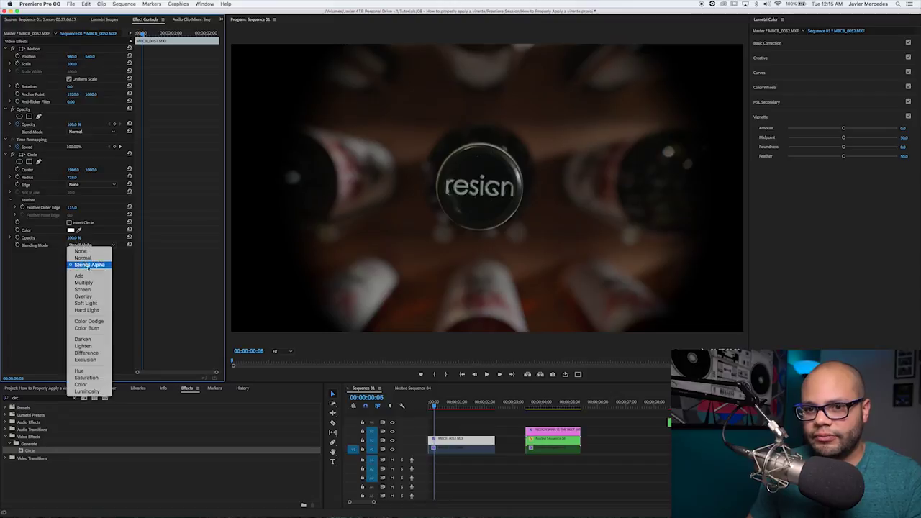
# Set the circle's blending mode to Screen, invert the circle, and recolor it bright red
pyautogui.click(83, 289)
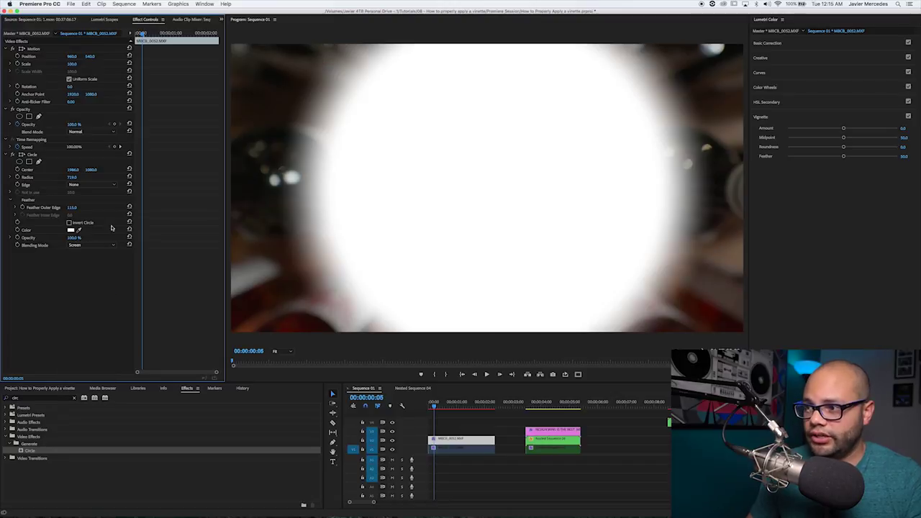
pyautogui.click(70, 223)
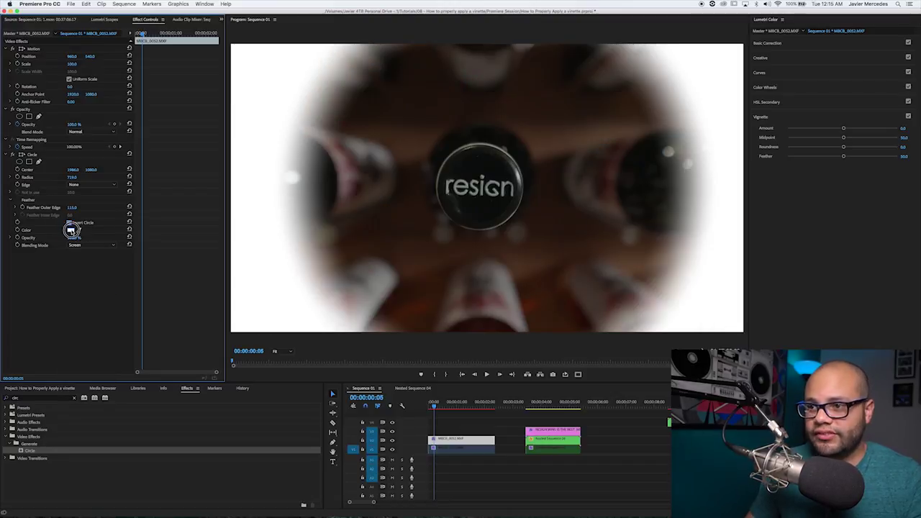
pyautogui.click(70, 230)
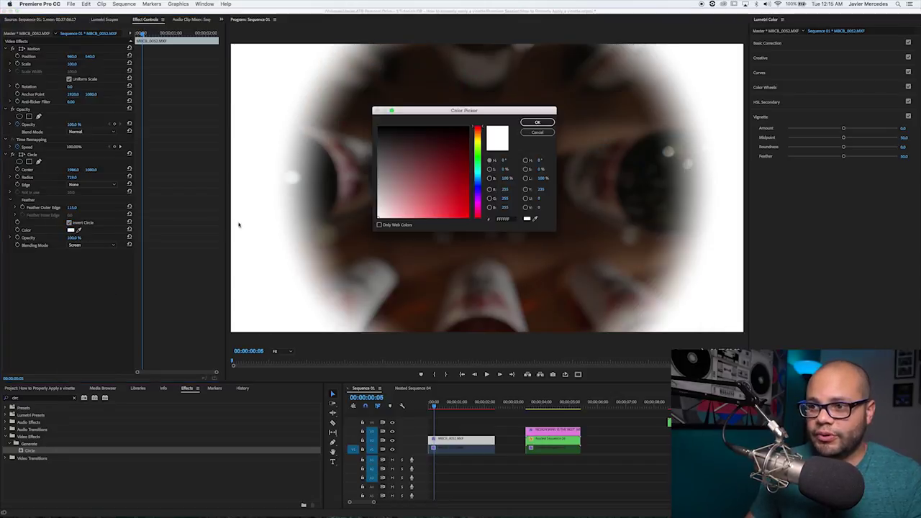
pyautogui.click(538, 121)
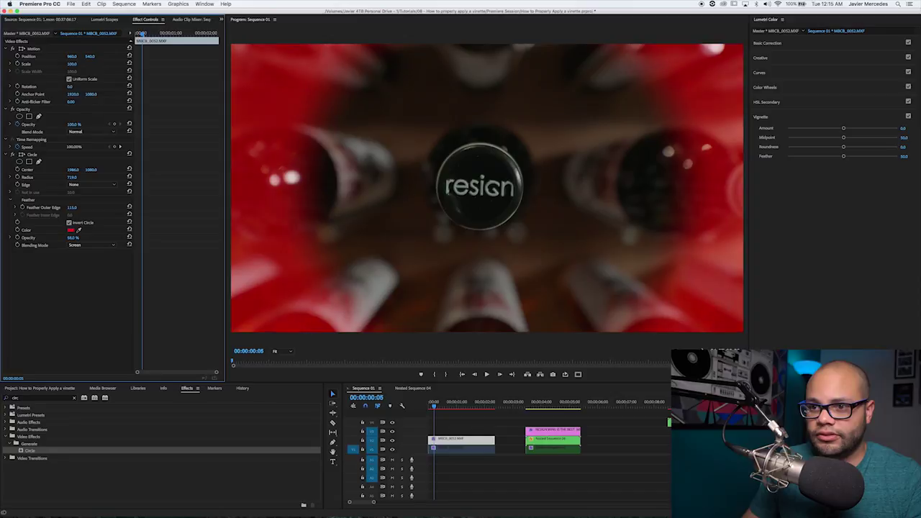
# Soften the circle with an outer edge feather of 229 and about 38% opacity, and recolor it a darker red
pyautogui.moveTo(73, 237); pyautogui.dragTo(68, 238)
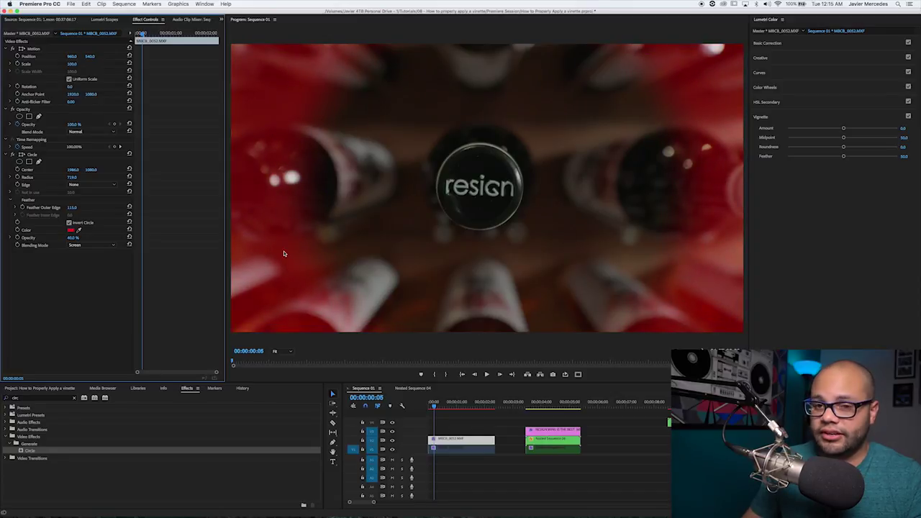
pyautogui.click(71, 229)
pyautogui.click(432, 175)
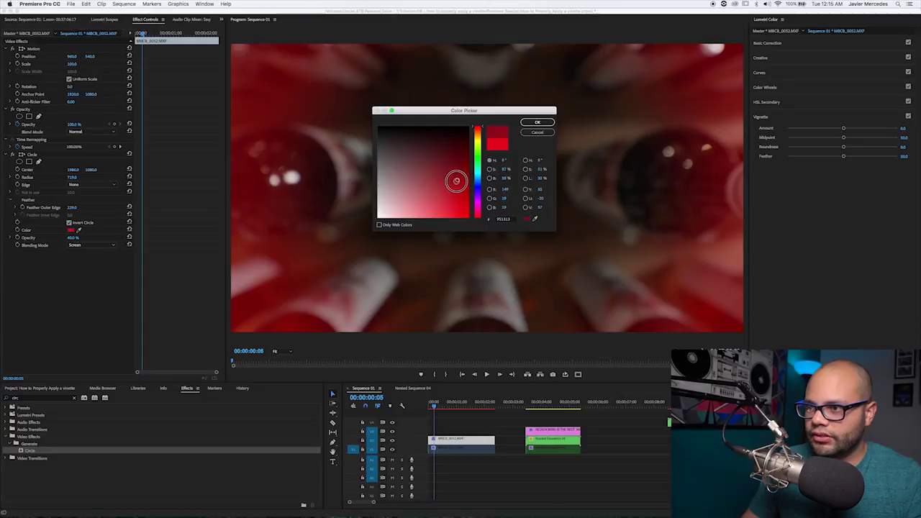
pyautogui.click(533, 120)
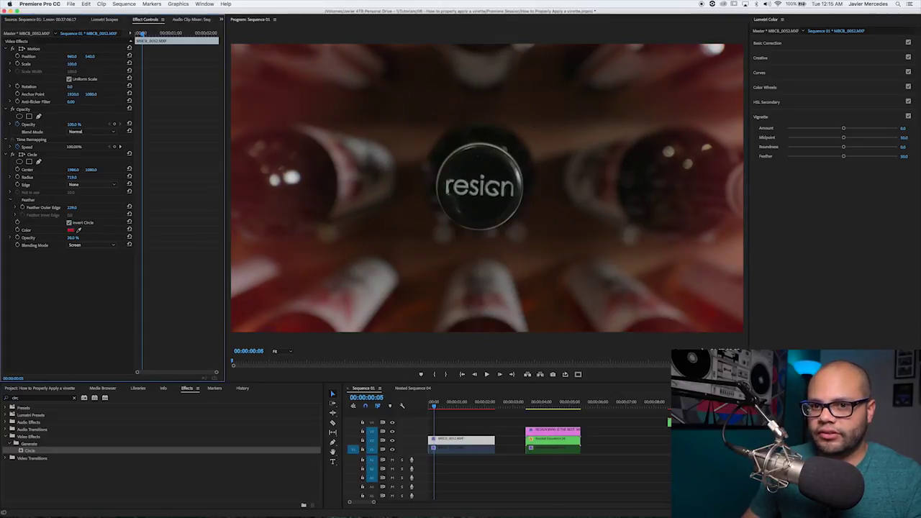
# Change the circle's blending mode to Overlay and advance six frames through the bottle-top clip
pyautogui.click(81, 247)
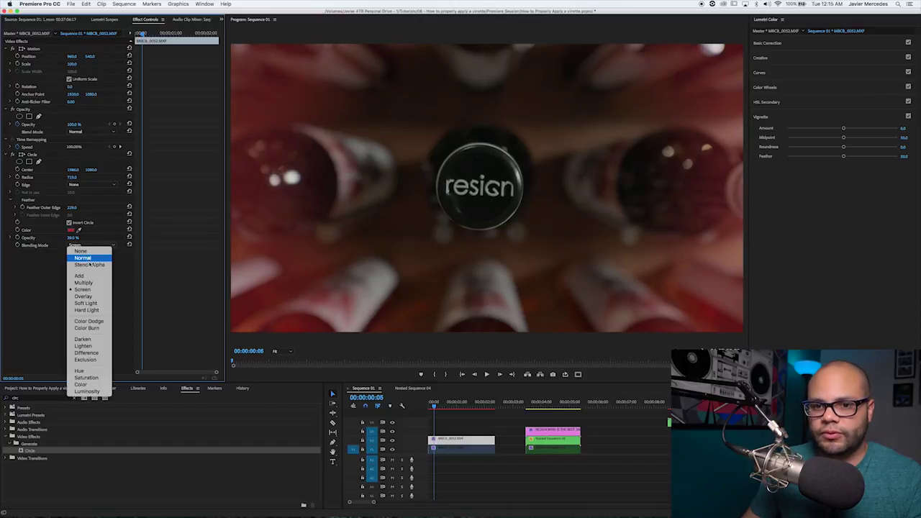
pyautogui.click(83, 297)
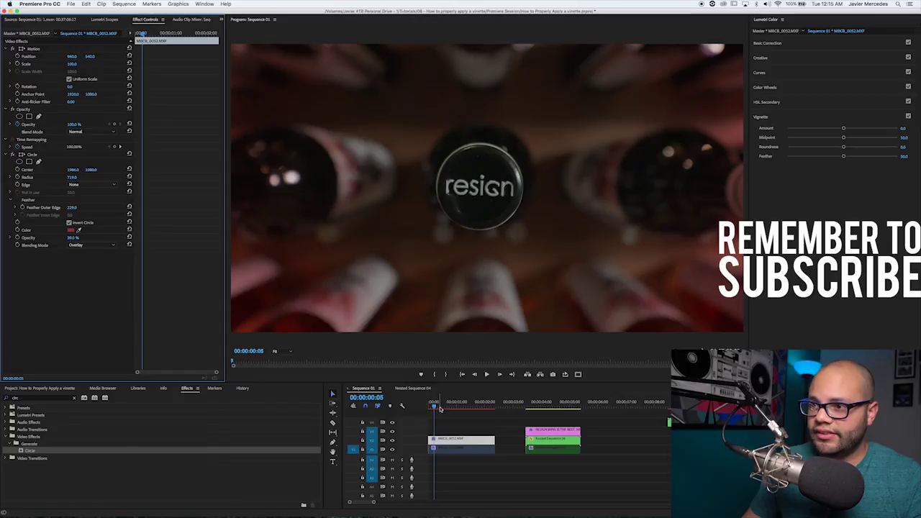
pyautogui.click(462, 436)
pyautogui.press('Right')
pyautogui.press('Right')
pyautogui.press('Right')
pyautogui.press('Right')
pyautogui.press('Right')
pyautogui.press('Right')
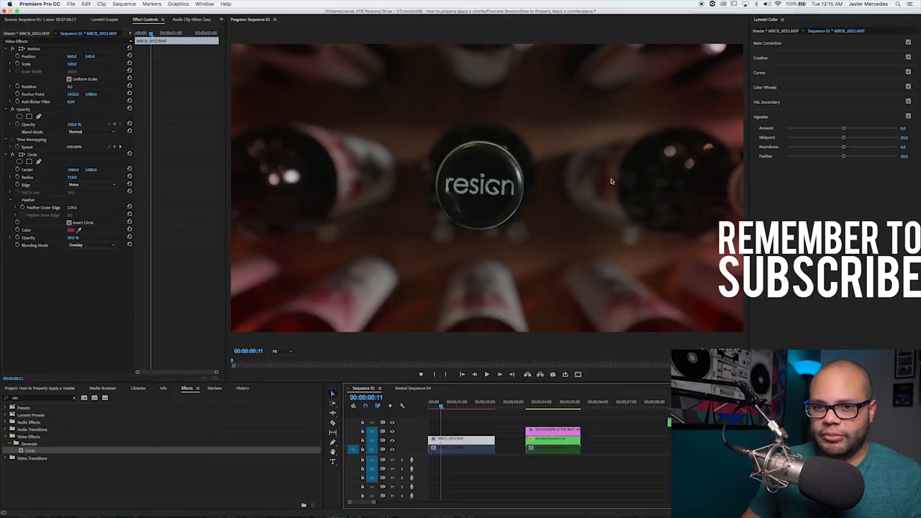
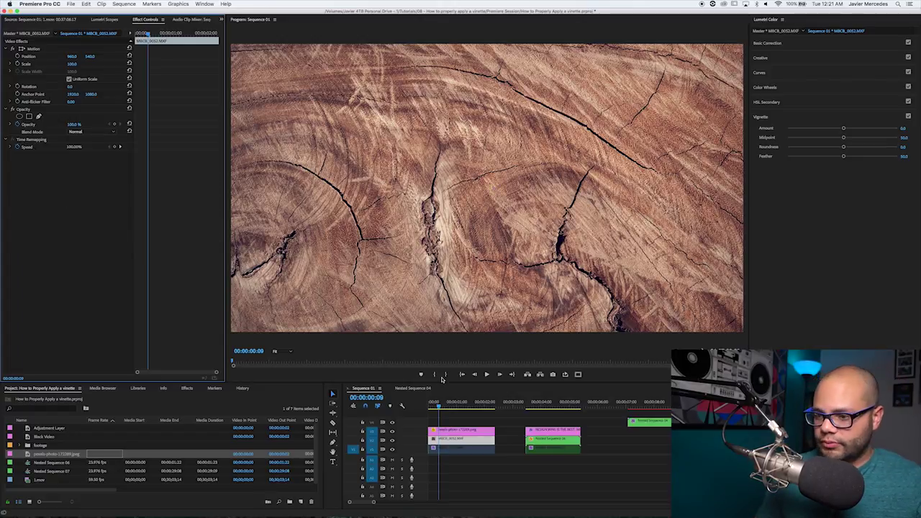
# Apply the red Circle effect to the wood photo clip and display the photo's motion outline
pyautogui.click(441, 431)
pyautogui.press('super+z')
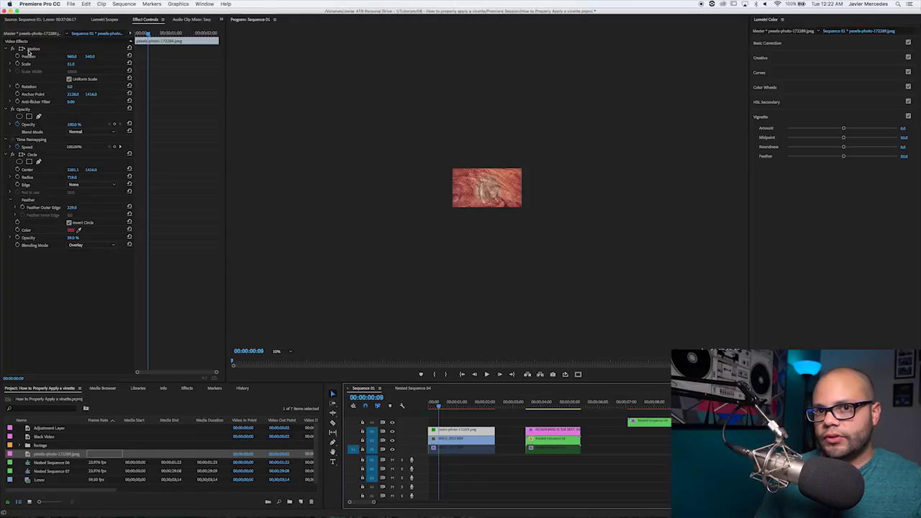
pyautogui.click(31, 50)
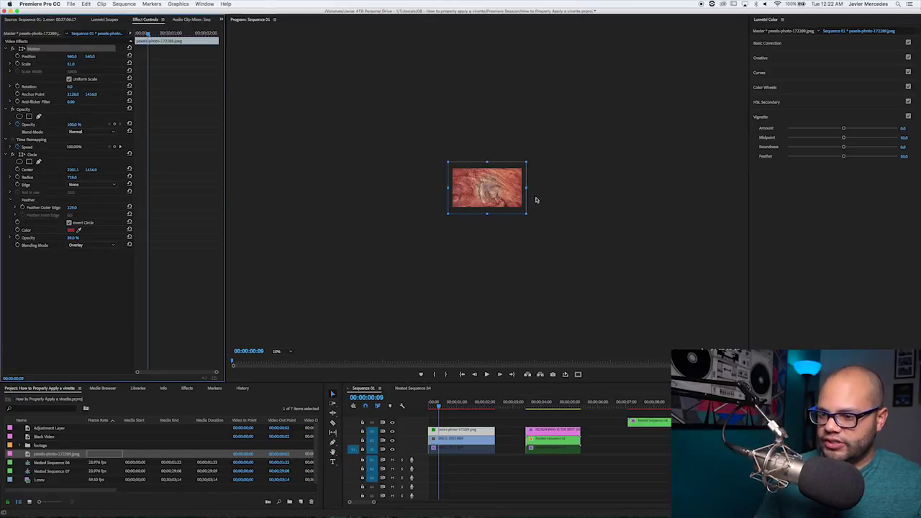
# Nest the wood photo clip with the suggested sequence name and select the resulting nest
pyautogui.click(469, 424)
pyautogui.click(466, 431)
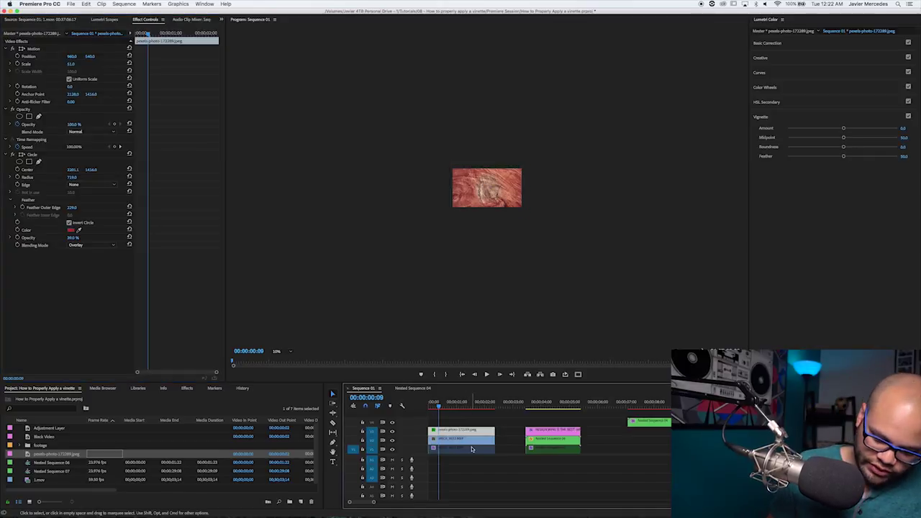
pyautogui.hotkey('shift', 'n')
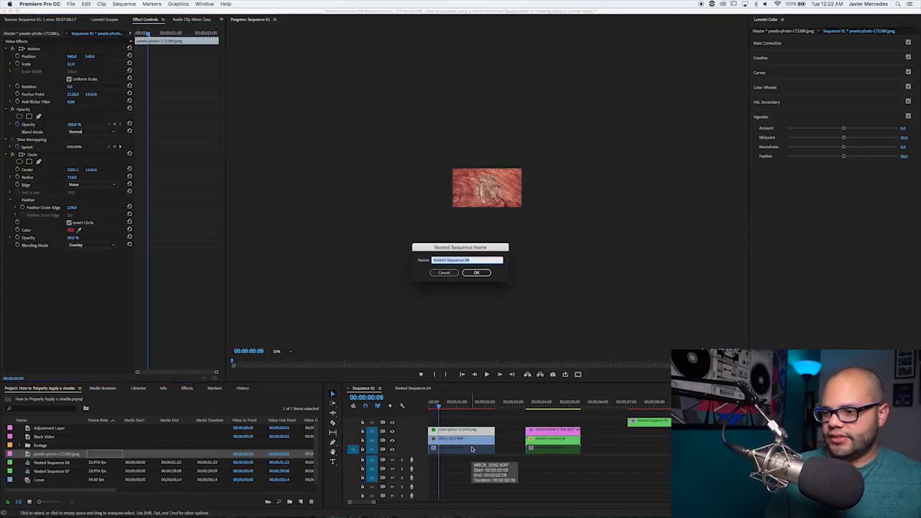
pyautogui.press('Return')
pyautogui.click(474, 431)
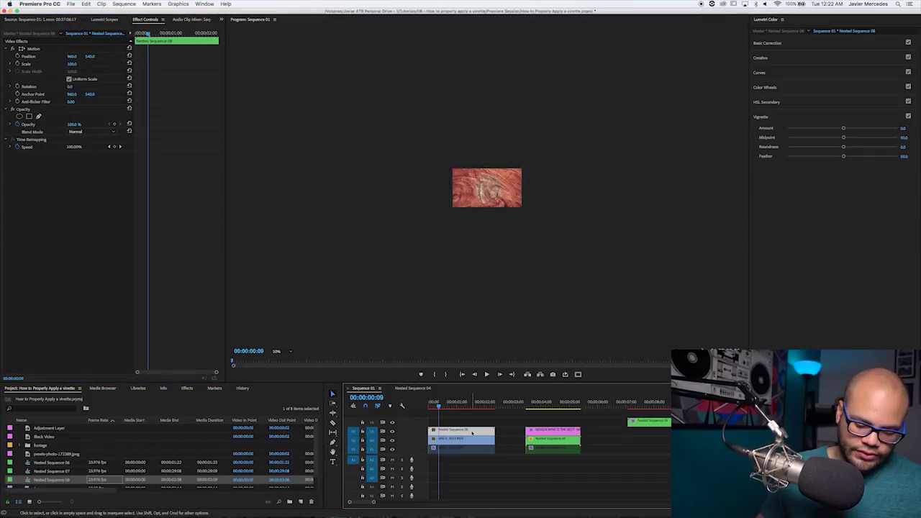
# Move the Circle effect from the photo inside the nest onto the nested clip in Sequence 01
pyautogui.doubleClick(476, 434)
pyautogui.click(461, 431)
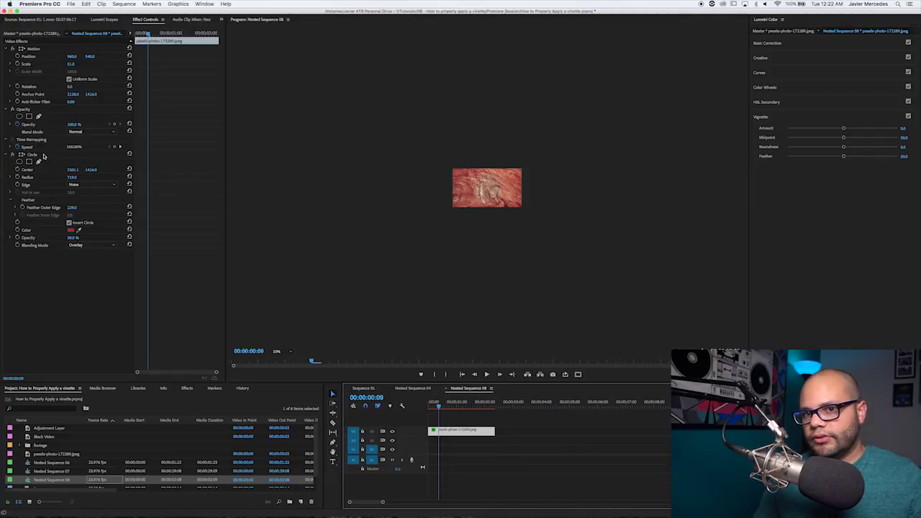
pyautogui.click(30, 155)
pyautogui.press('Delete')
pyautogui.click(363, 388)
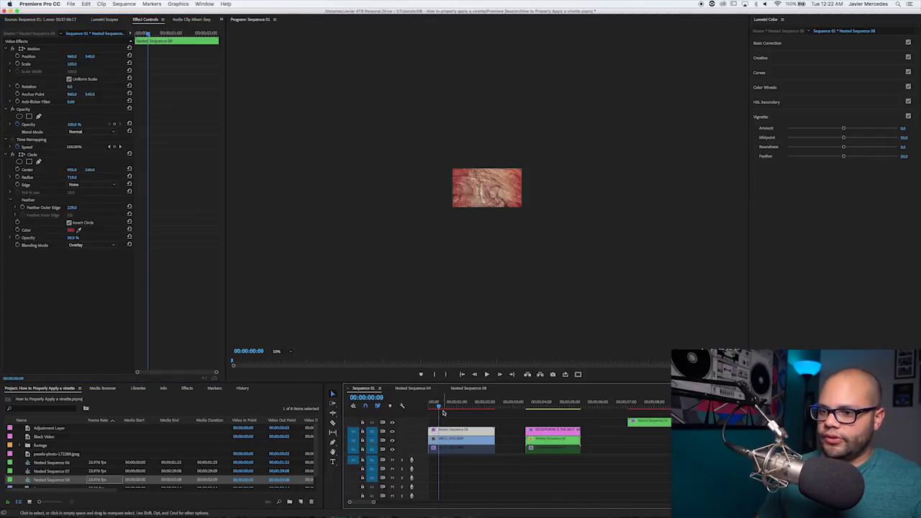
pyautogui.moveTo(441, 409); pyautogui.dragTo(451, 427)
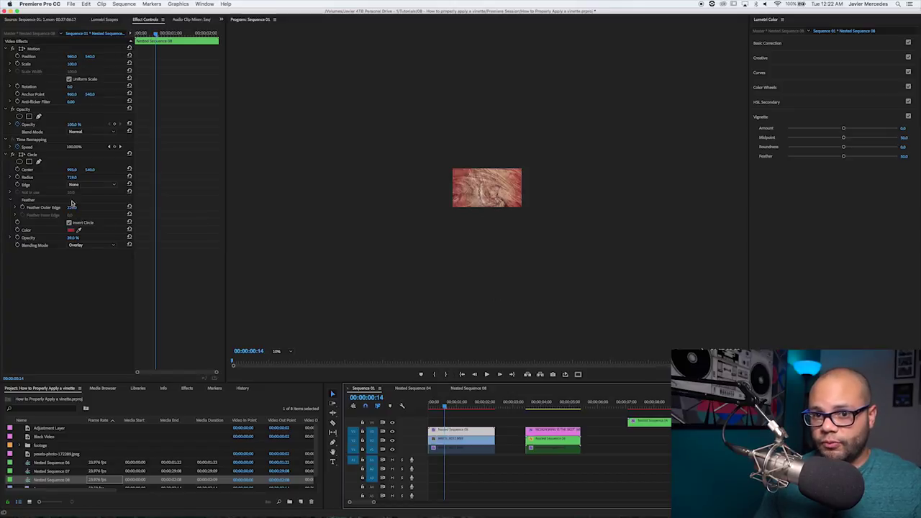
# Set the nested clip's circle blending mode to Stencil Alpha and play the sequence from the start
pyautogui.click(90, 245)
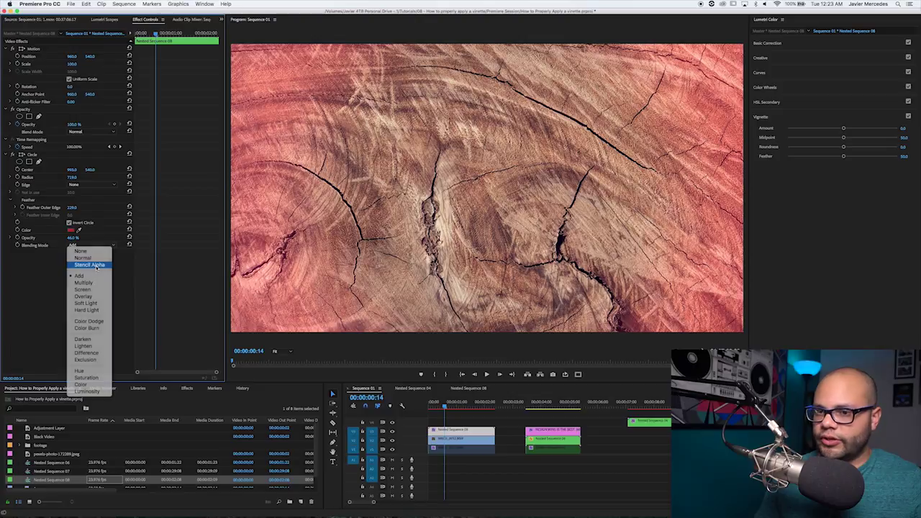
pyautogui.click(95, 269)
pyautogui.click(472, 421)
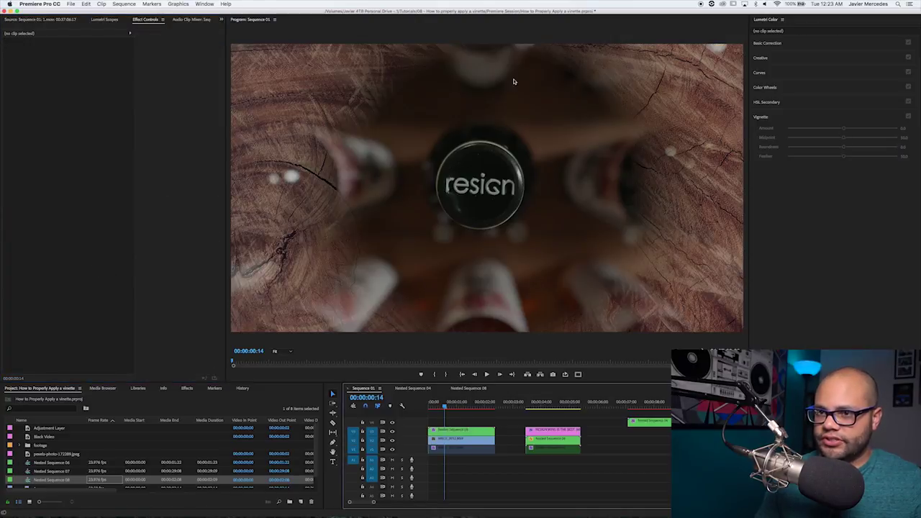
pyautogui.moveTo(444, 406); pyautogui.dragTo(426, 408)
pyautogui.press('space')
pyautogui.press('space')
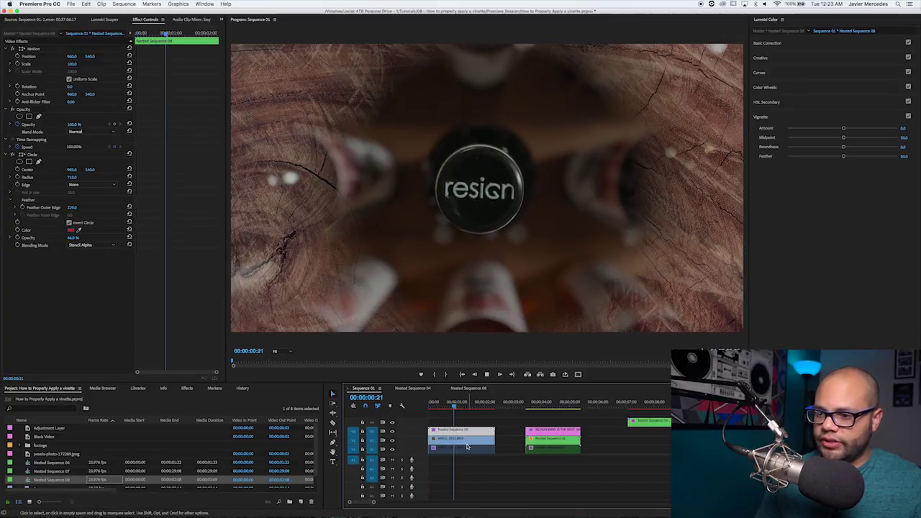
# Inside the nest, move the photo to the first video track and keyframe its horizontal position to 1011 at the clip's end
pyautogui.doubleClick(461, 434)
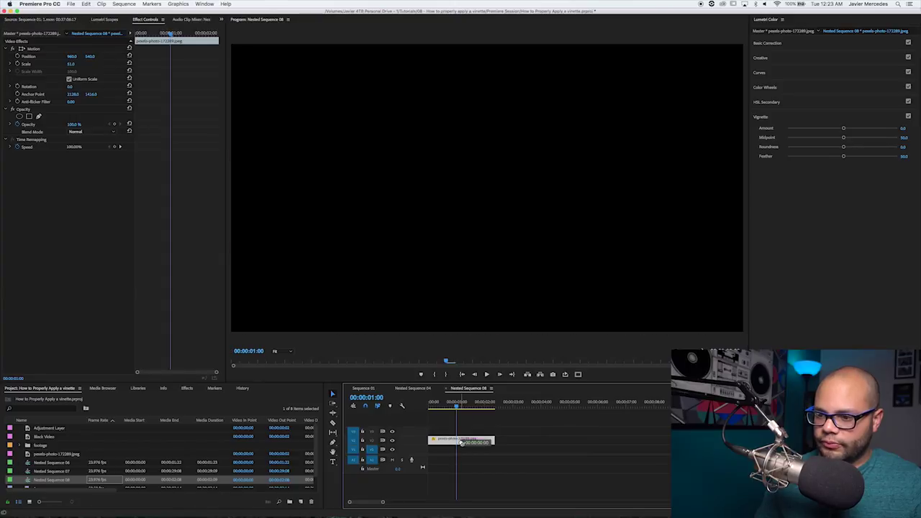
pyautogui.moveTo(462, 442); pyautogui.dragTo(461, 449)
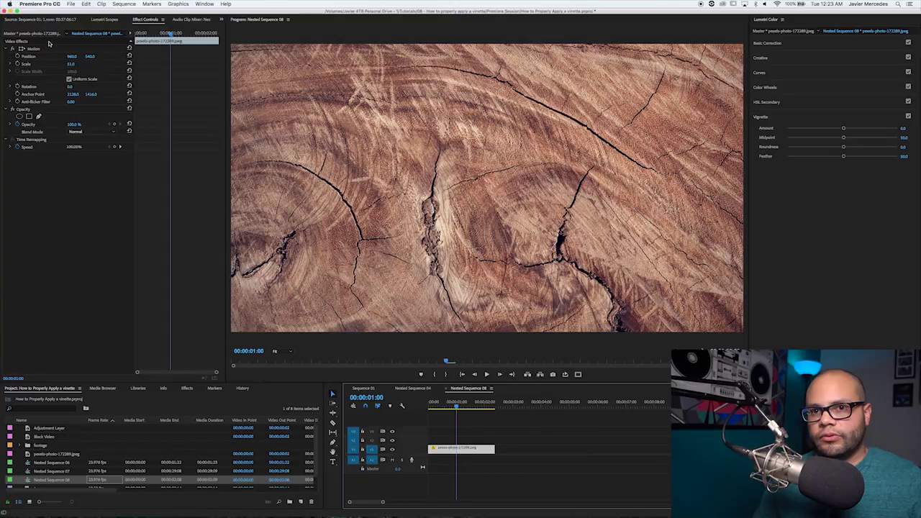
pyautogui.press('Home')
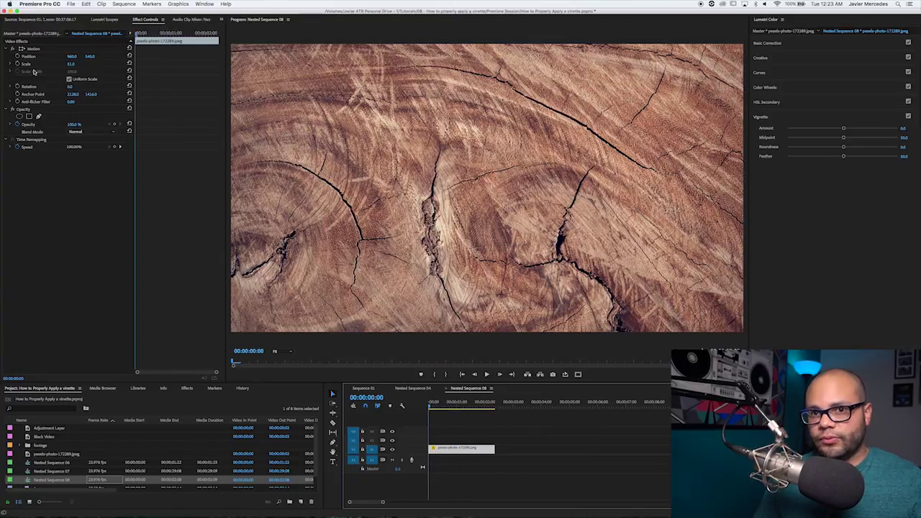
pyautogui.click(19, 56)
pyautogui.moveTo(160, 35); pyautogui.dragTo(200, 35)
pyautogui.moveTo(73, 58); pyautogui.dragTo(288, 296)
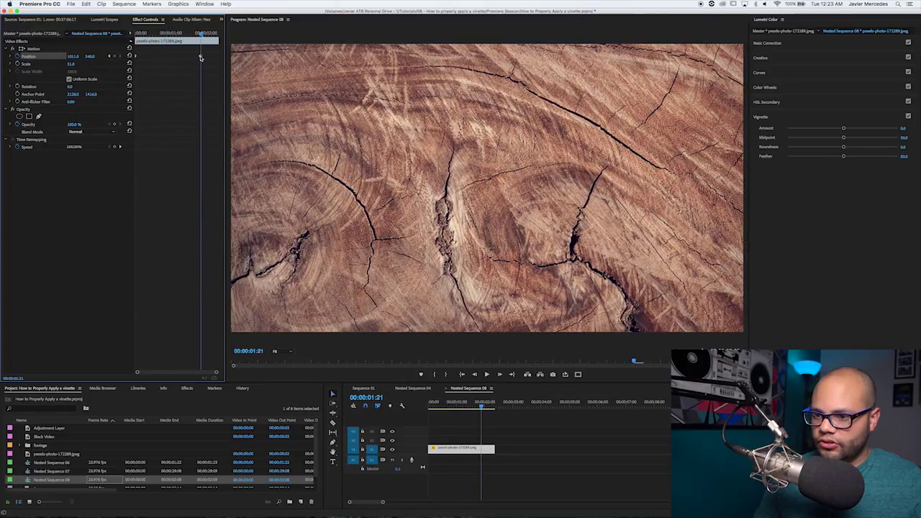
pyautogui.moveTo(200, 57); pyautogui.dragTo(274, 57)
# Play back Sequence 01 to preview the drifting wood texture around the bottle top
pyautogui.click(387, 391)
pyautogui.press('space')
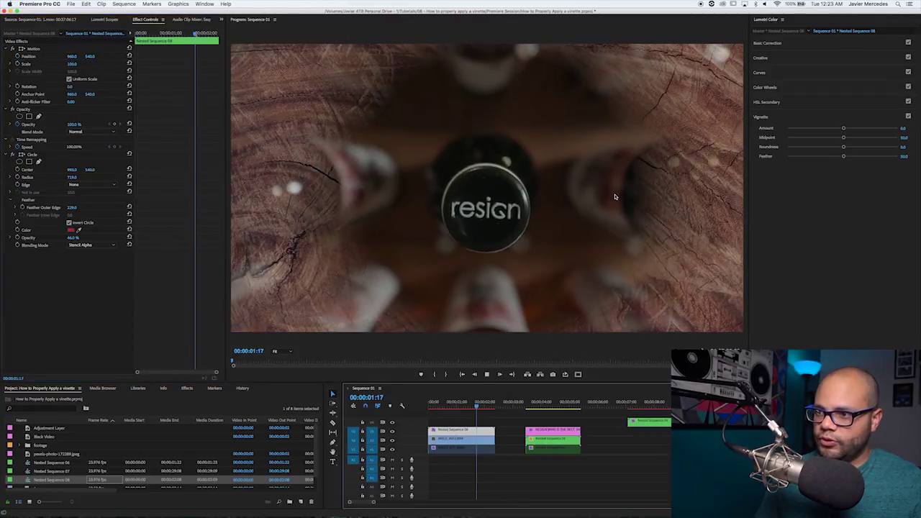
pyautogui.press('Up')
# Add the darker colored old film footage from Finder above the photo in the nest and set its blend mode to Screen
pyautogui.doubleClick(466, 435)
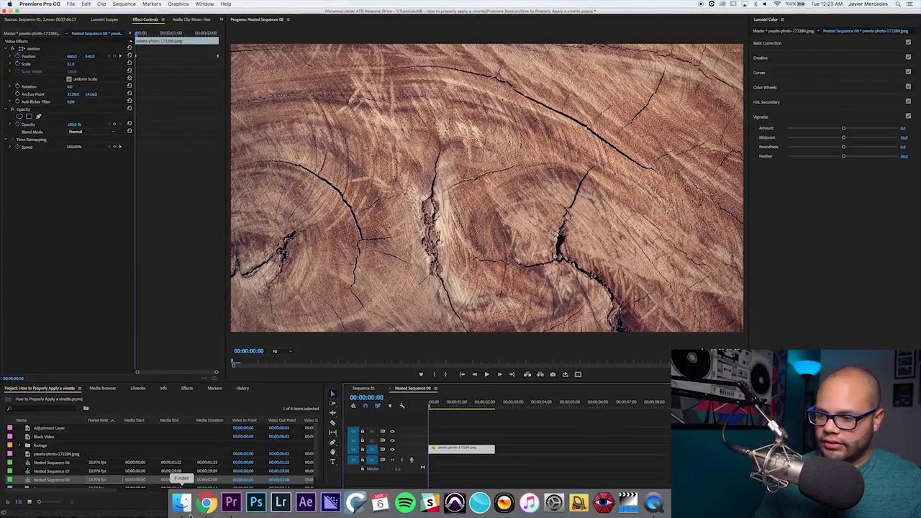
pyautogui.click(187, 502)
pyautogui.moveTo(824, 144); pyautogui.dragTo(353, 119)
pyautogui.moveTo(184, 147); pyautogui.dragTo(431, 439)
pyautogui.click(79, 132)
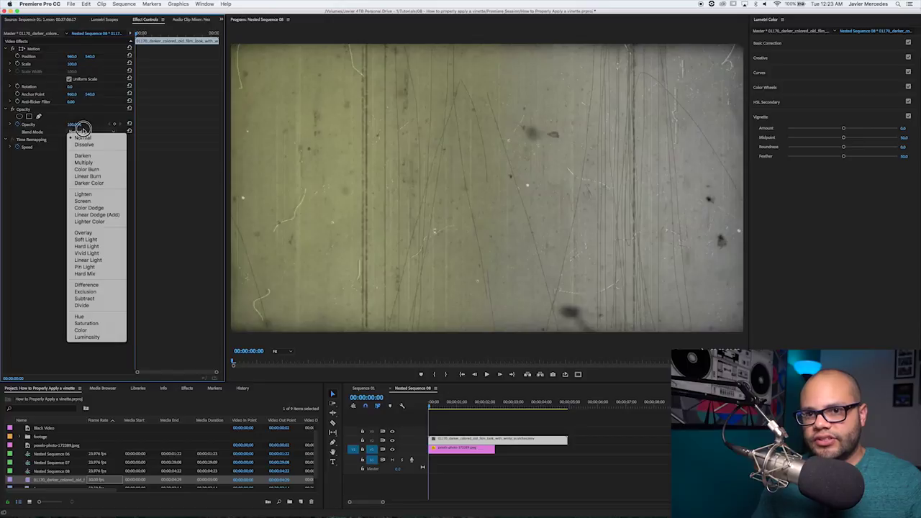
pyautogui.click(102, 201)
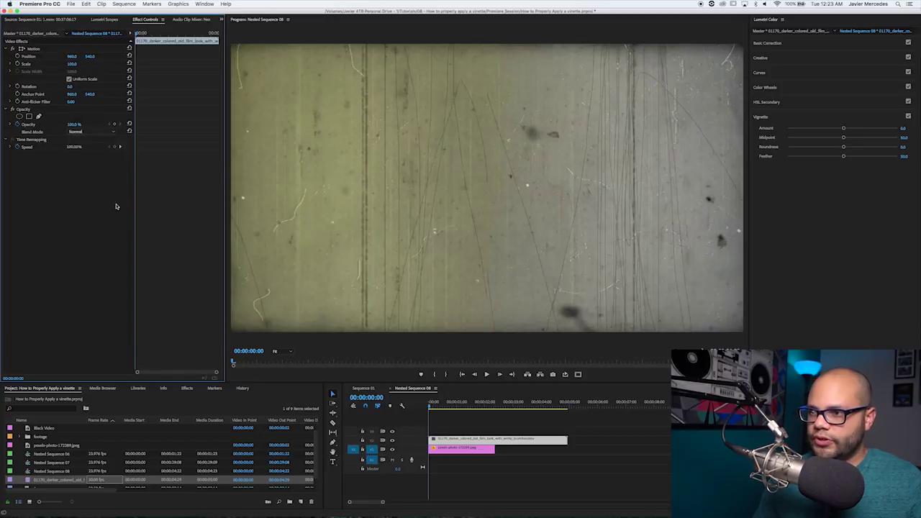
# Play the nested sequence, and replay Sequence 01 from the start to review the film overlay in the vignette
pyautogui.press('space')
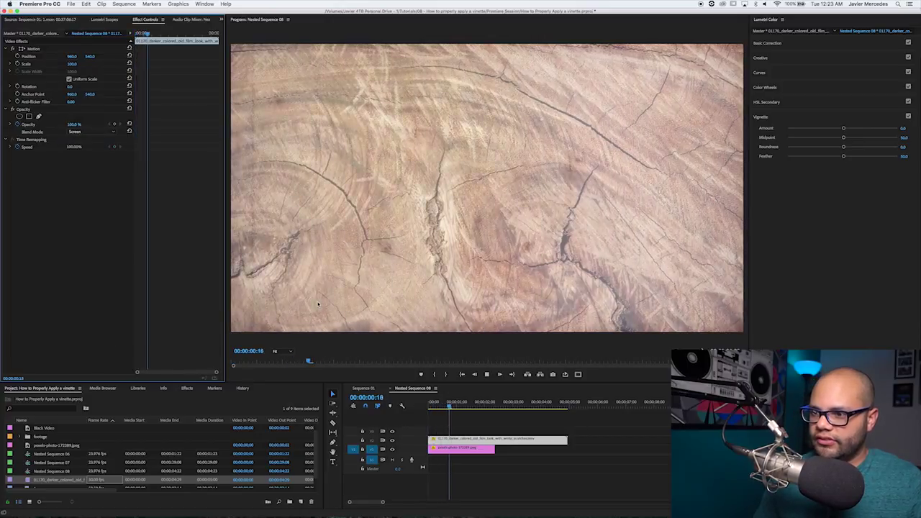
pyautogui.press('space')
pyautogui.click(365, 388)
pyautogui.press('space')
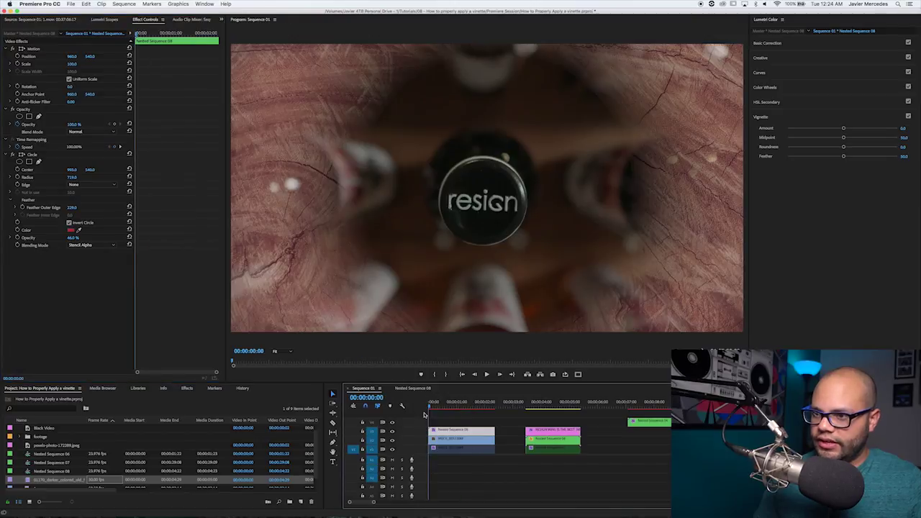
pyautogui.moveTo(439, 403); pyautogui.dragTo(407, 408)
pyautogui.press('space')
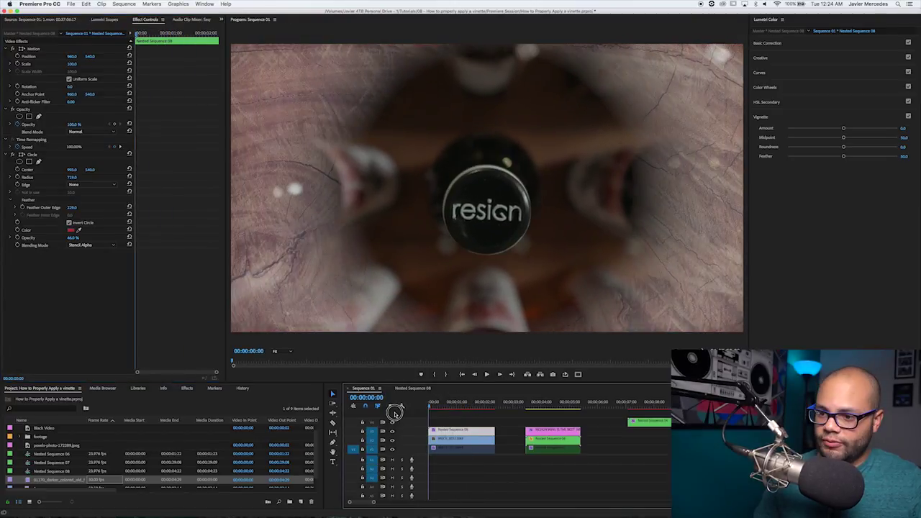
# Give the nested clip in Sequence 01 a Lumetri vignette with an amount of about -2.7
pyautogui.click(486, 417)
pyautogui.click(478, 430)
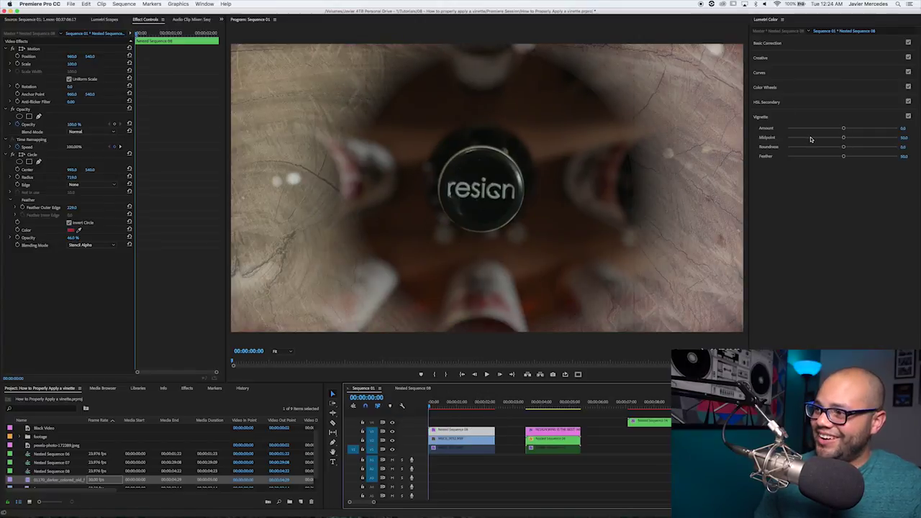
pyautogui.moveTo(843, 133); pyautogui.dragTo(792, 132)
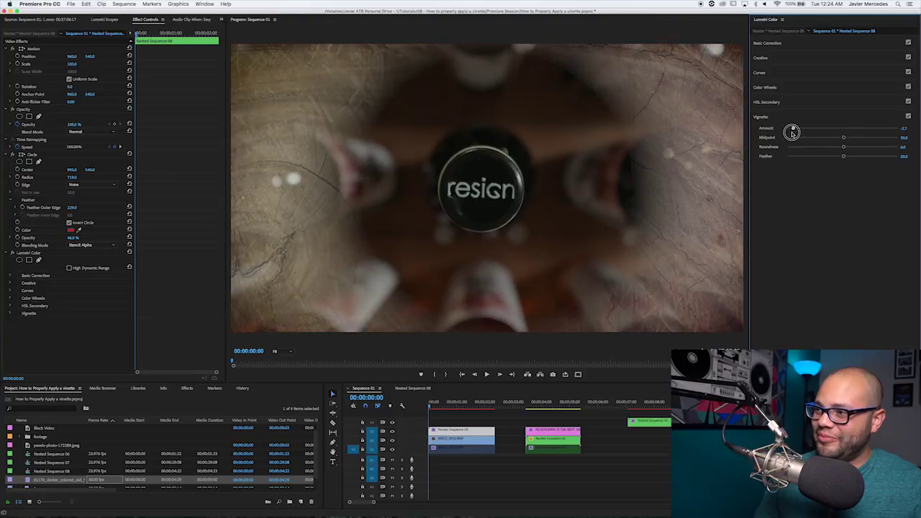
# Adjust the nested clip's vignette midpoint and set its Basic Correction temperature to -73.5, tint to 31.8 and exposure to 1.1
pyautogui.moveTo(841, 138); pyautogui.dragTo(860, 158)
pyautogui.moveTo(812, 138)
pyautogui.mouseDown()
pyautogui.moveTo(845, 137)
pyautogui.moveTo(796, 137)
pyautogui.mouseUp()
pyautogui.click(767, 43)
pyautogui.moveTo(843, 94); pyautogui.dragTo(868, 120)
# Play back Sequence 01 near its start to preview the recolored wood texture around the bottle top
pyautogui.press('space')
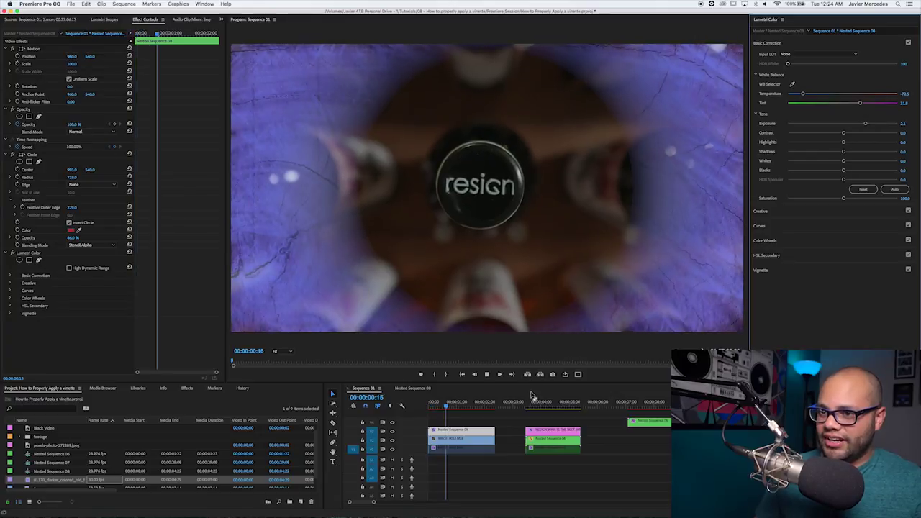
pyautogui.moveTo(465, 408); pyautogui.dragTo(444, 409)
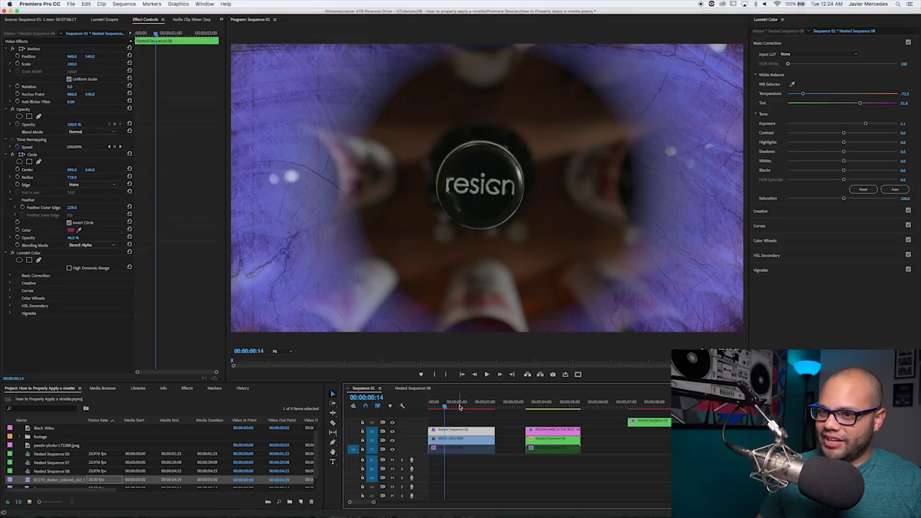
pyautogui.press('space')
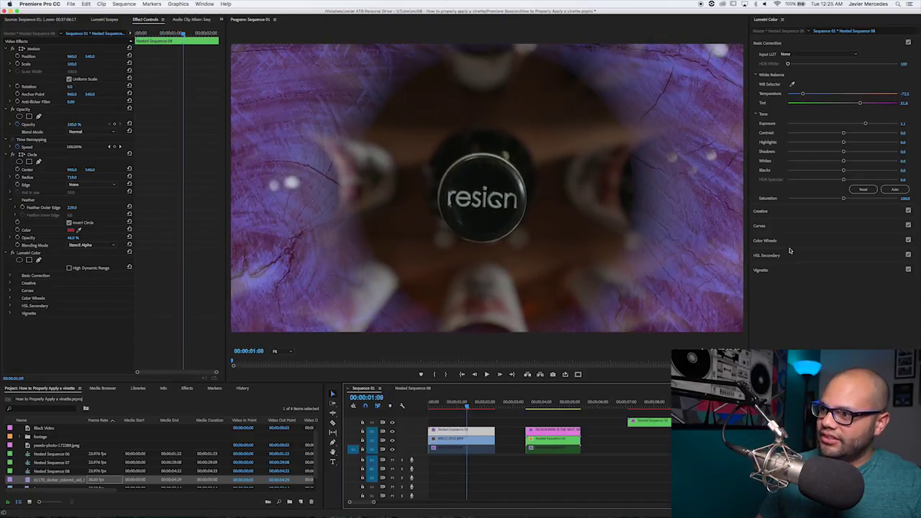
# Try the nested texture fully desaturated with saturation at 0, and scrub Sequence 01 to check it
pyautogui.moveTo(842, 199); pyautogui.dragTo(764, 199)
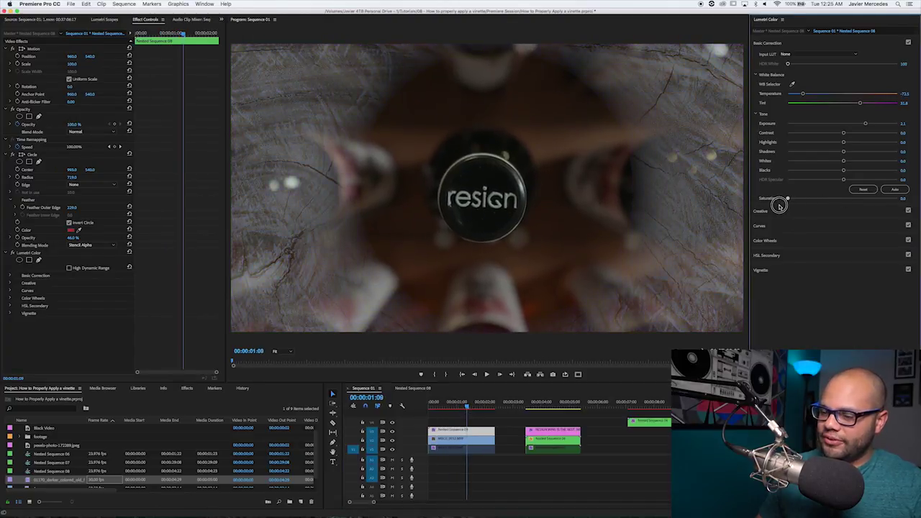
pyautogui.click(463, 407)
pyautogui.moveTo(462, 407); pyautogui.dragTo(461, 409)
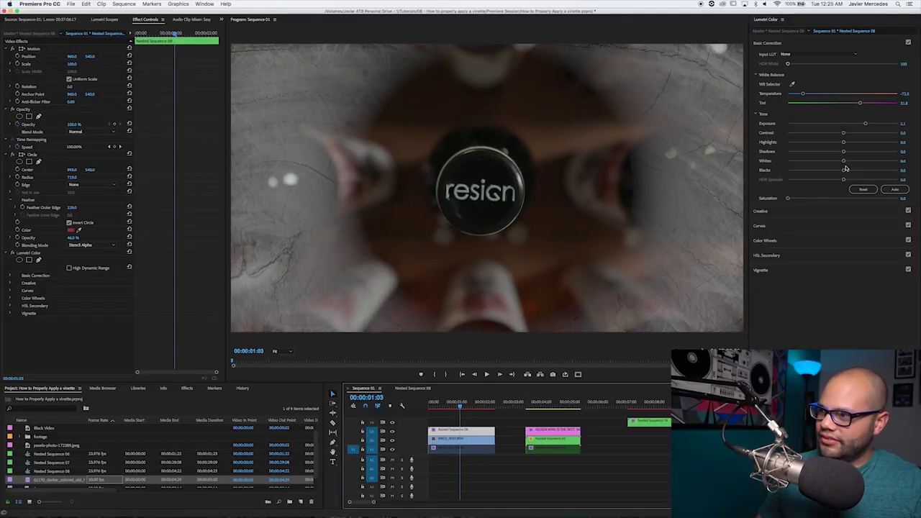
# Set the nested clip's contrast to -100, shadows to about -31, saturation to about 185 and tint to 5.4
pyautogui.moveTo(844, 134); pyautogui.dragTo(740, 138)
pyautogui.moveTo(845, 154)
pyautogui.mouseDown()
pyautogui.moveTo(905, 149)
pyautogui.moveTo(833, 153)
pyautogui.mouseUp()
pyautogui.moveTo(837, 199); pyautogui.dragTo(889, 198)
pyautogui.moveTo(859, 103); pyautogui.dragTo(845, 117)
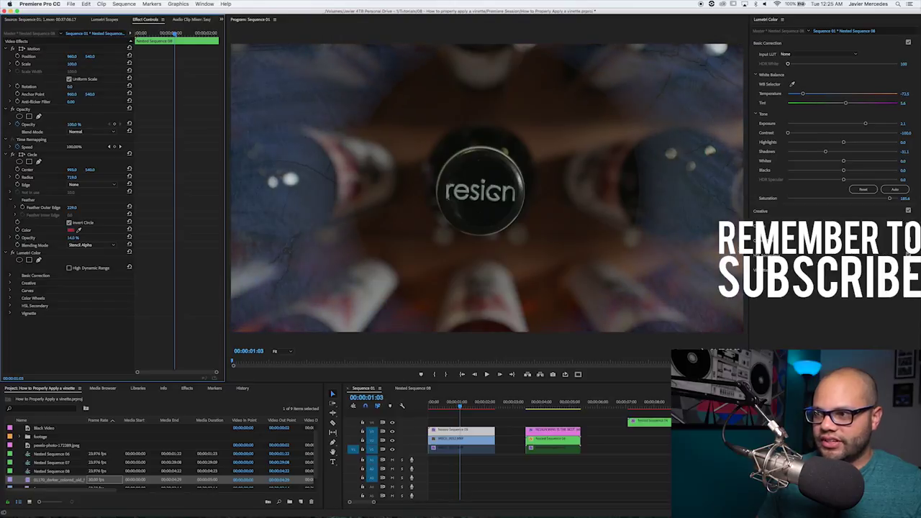
# Lower the Circle effect's opacity to 14% and scrub back to the start of Sequence 01 to review the subtle vignette
pyautogui.moveTo(71, 227); pyautogui.dragTo(57, 228)
pyautogui.moveTo(456, 406); pyautogui.dragTo(420, 411)
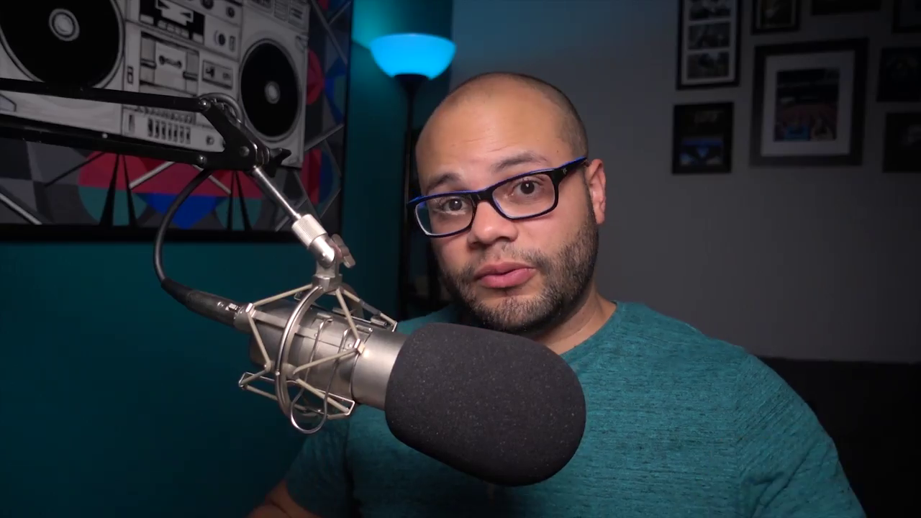